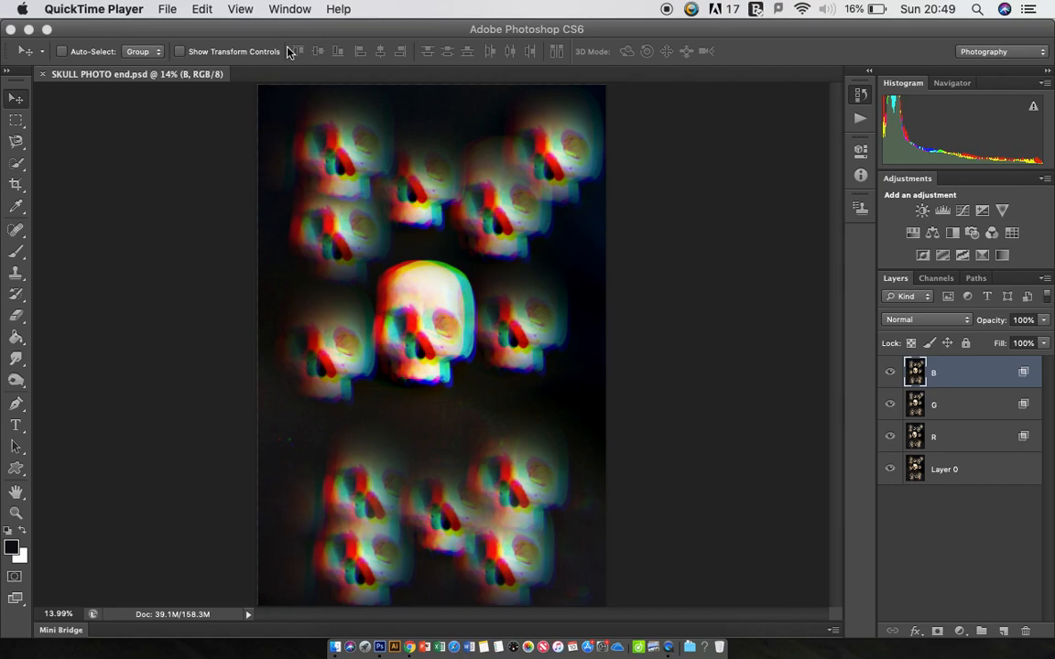
# Revert the skull document to its original single-skull snapshot in the history and fit the image on screen.
pyautogui.click(261, 22)
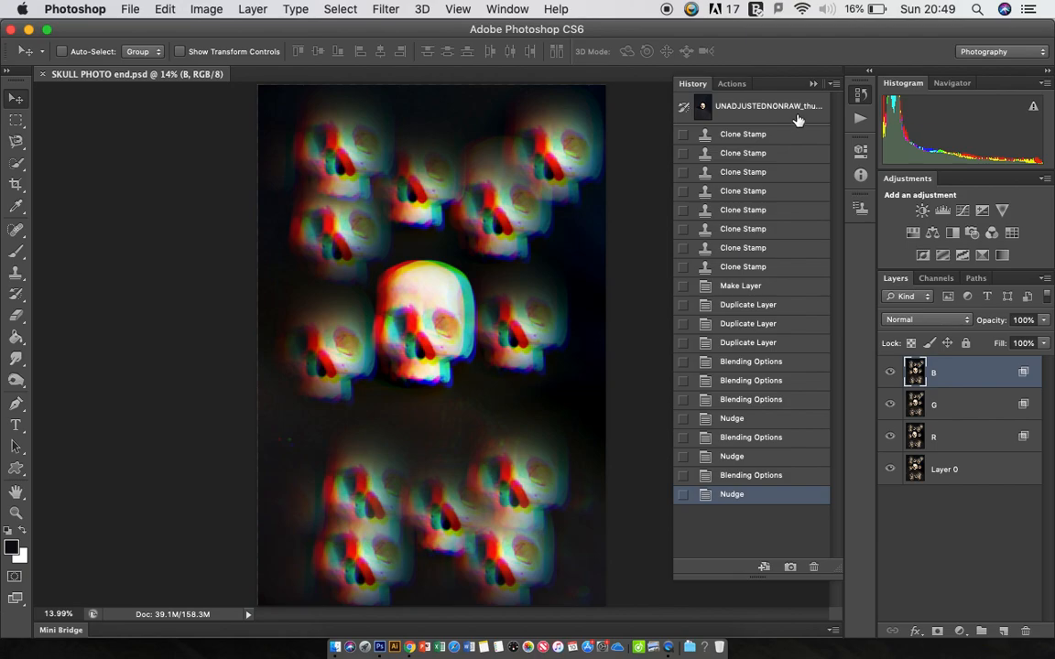
pyautogui.click(796, 115)
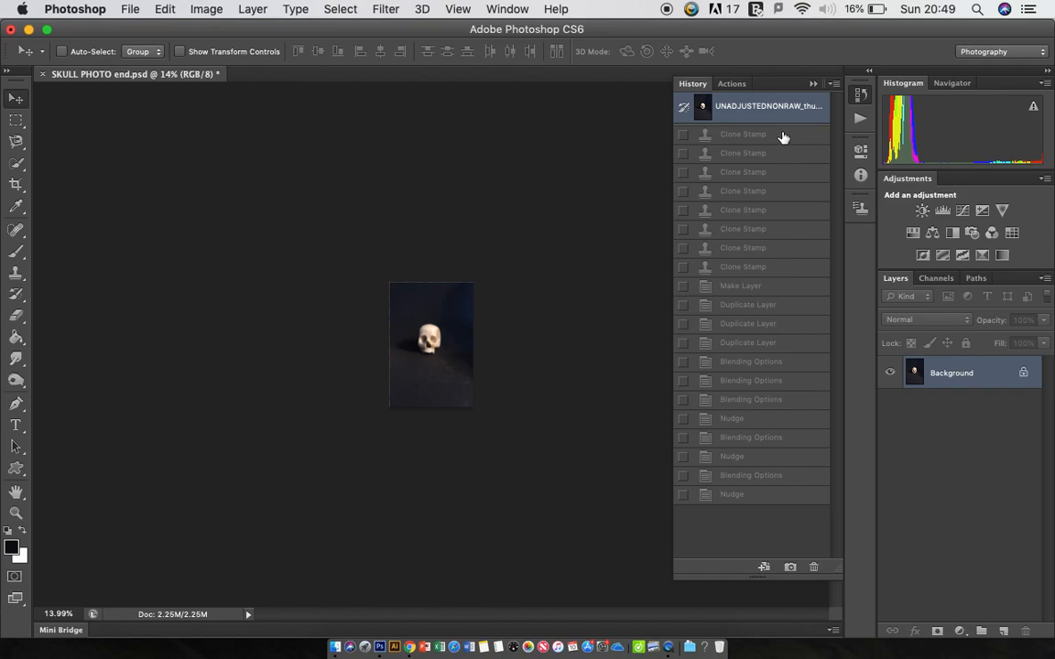
pyautogui.click(792, 139)
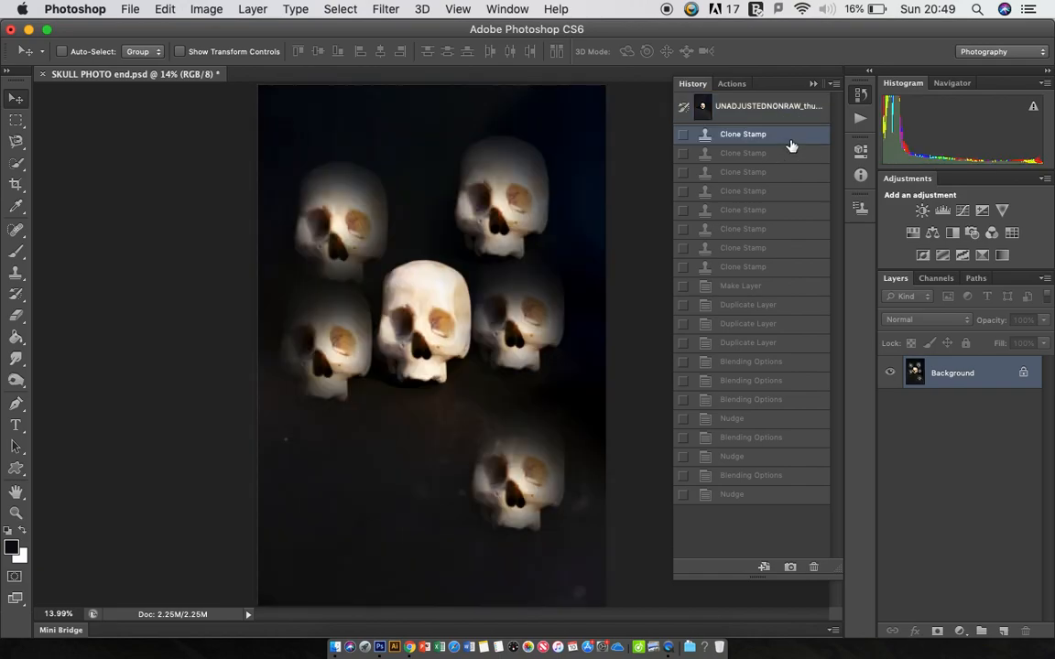
pyautogui.click(787, 109)
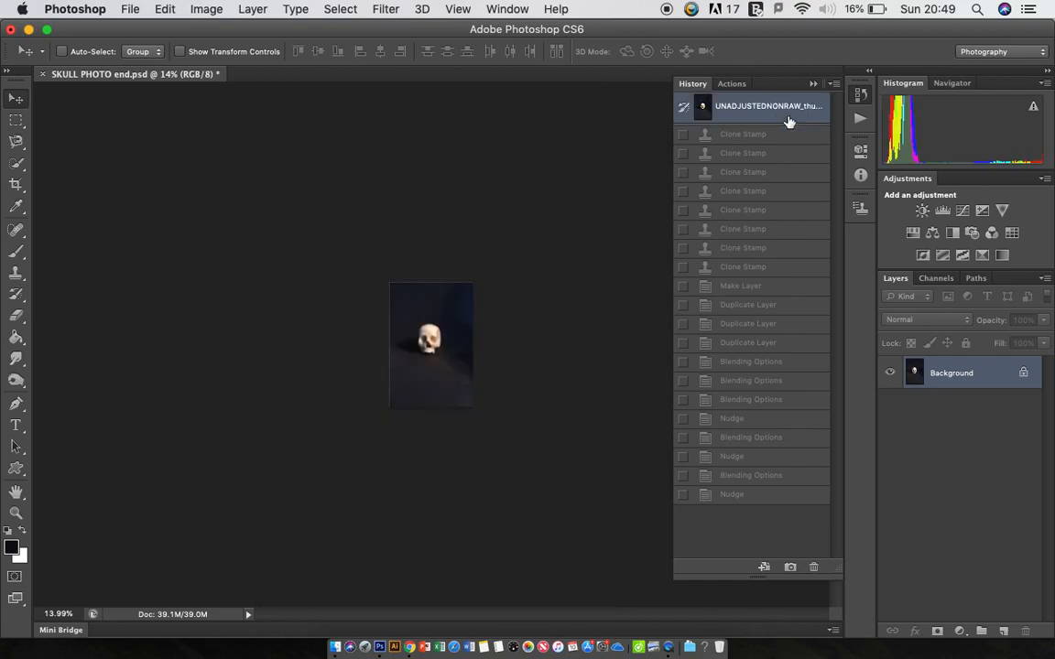
pyautogui.click(16, 513)
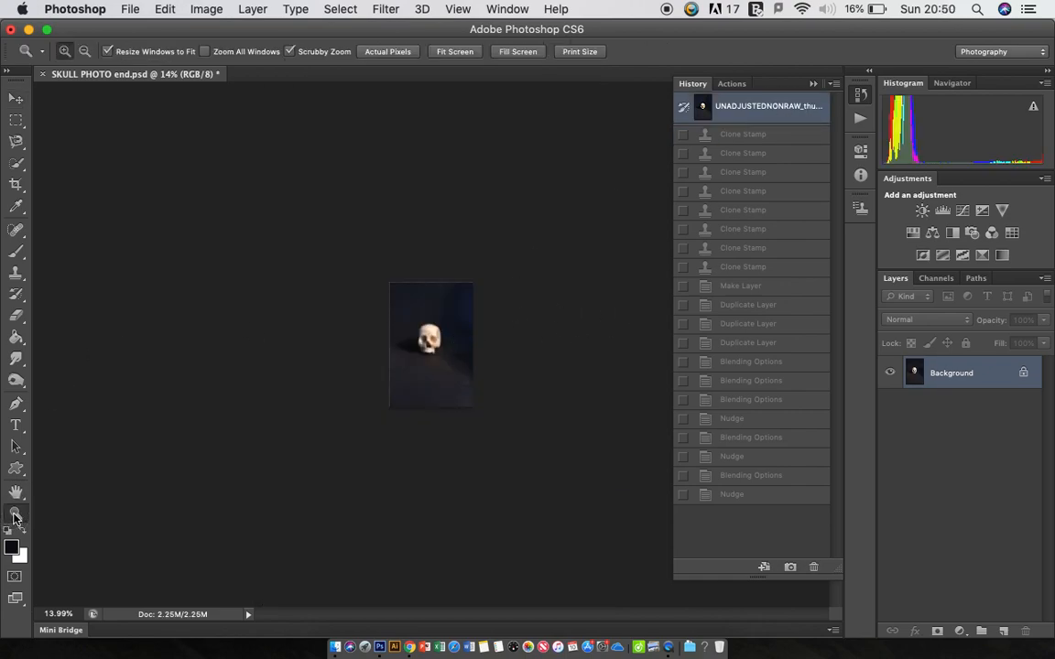
pyautogui.click(446, 55)
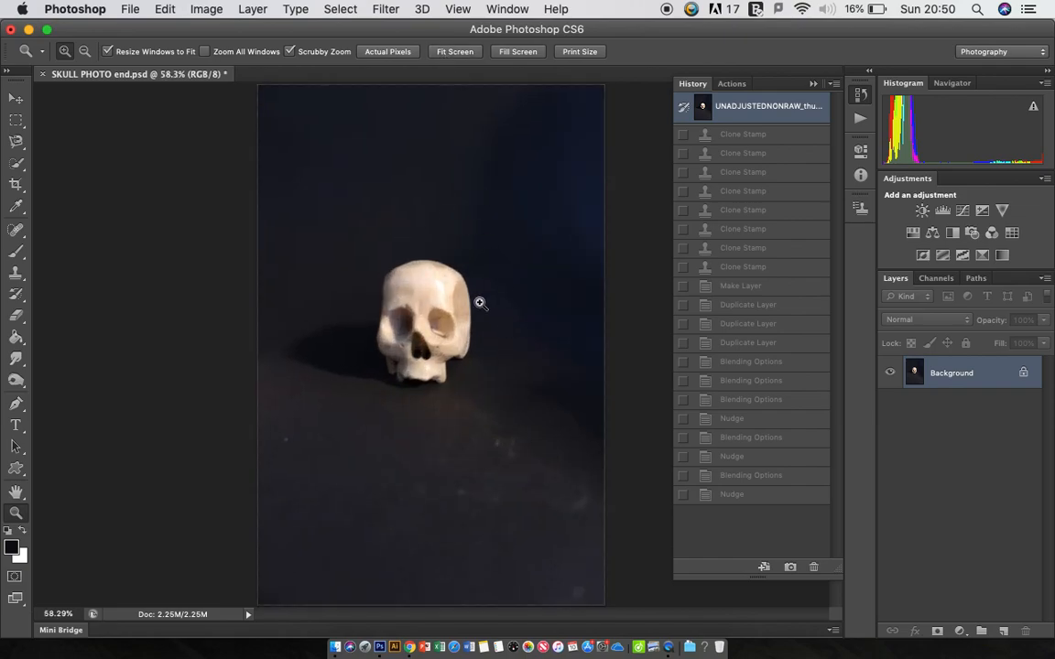
# Darken the background with a Levels adjustment, sampling the black point from the dark backdrop just right of the skull.
pyautogui.click(203, 9)
pyautogui.moveTo(223, 61)
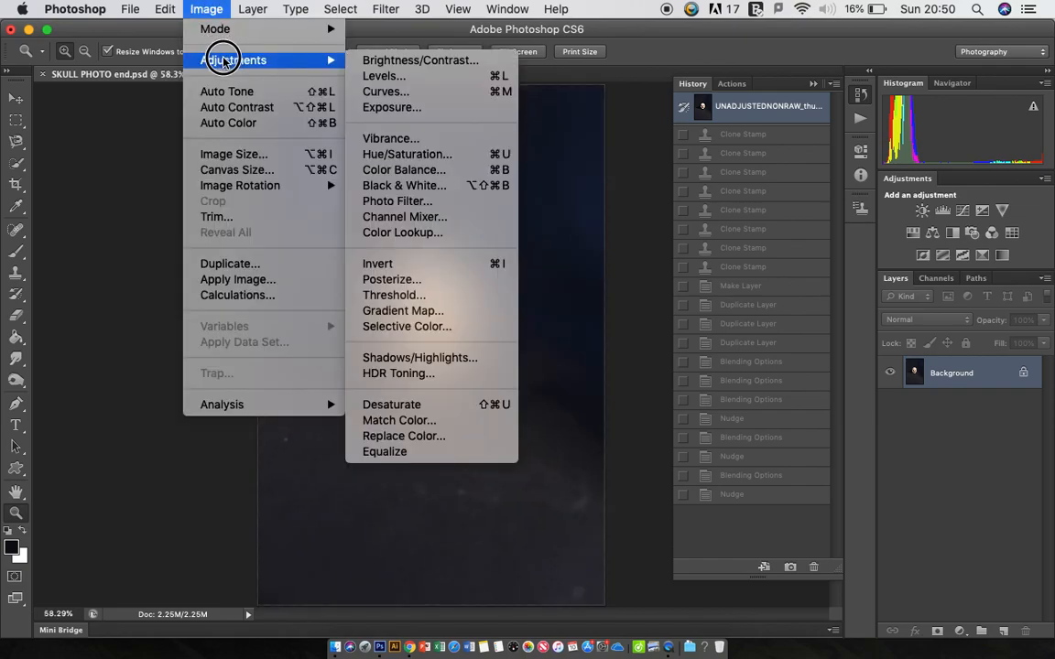
pyautogui.click(401, 77)
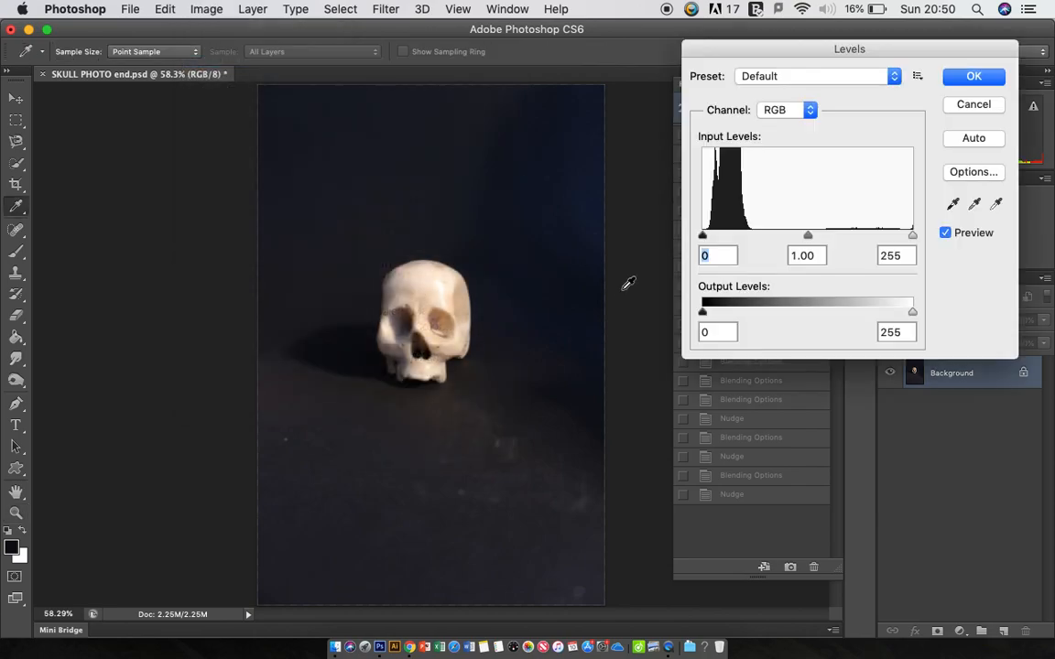
pyautogui.click(953, 205)
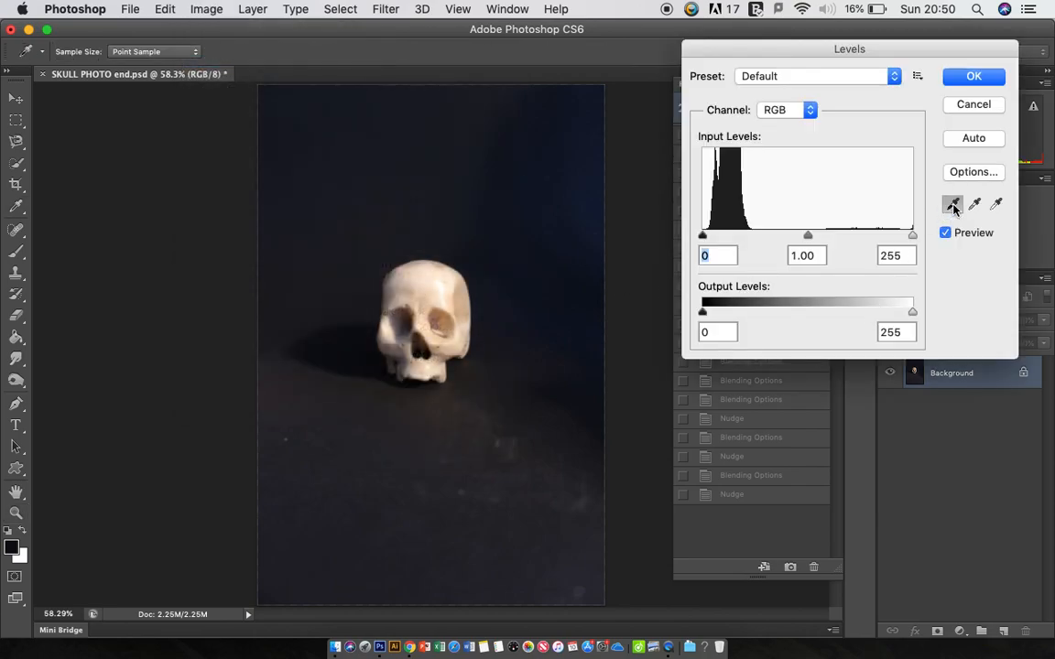
pyautogui.click(501, 368)
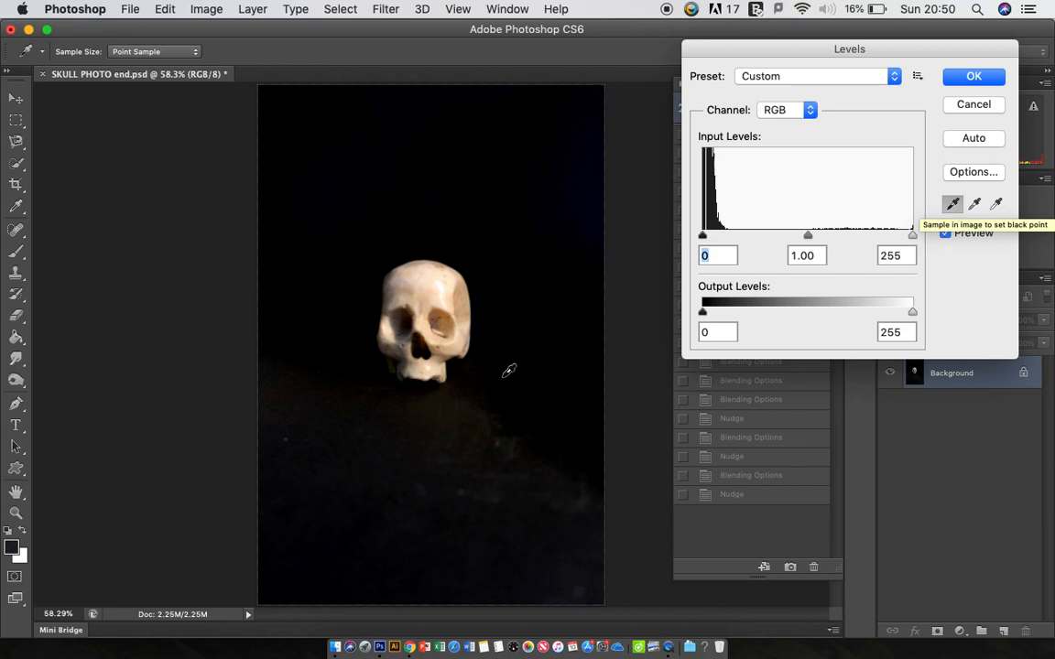
pyautogui.click(976, 80)
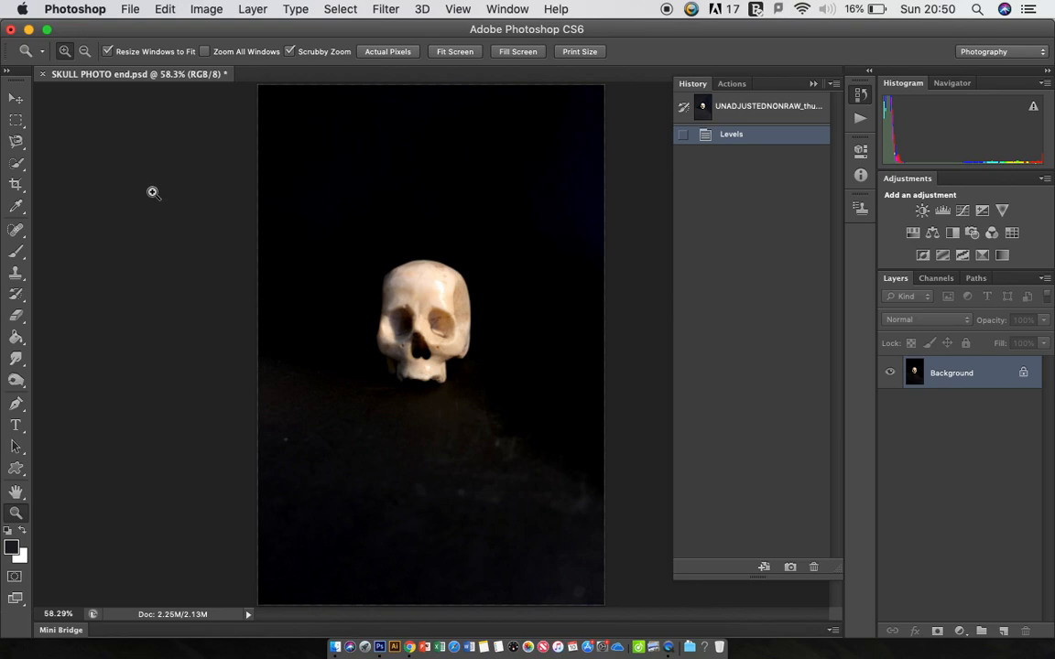
# Activate the Clone Stamp tool and set its soft round brush to 61 px.
pyautogui.click(17, 273)
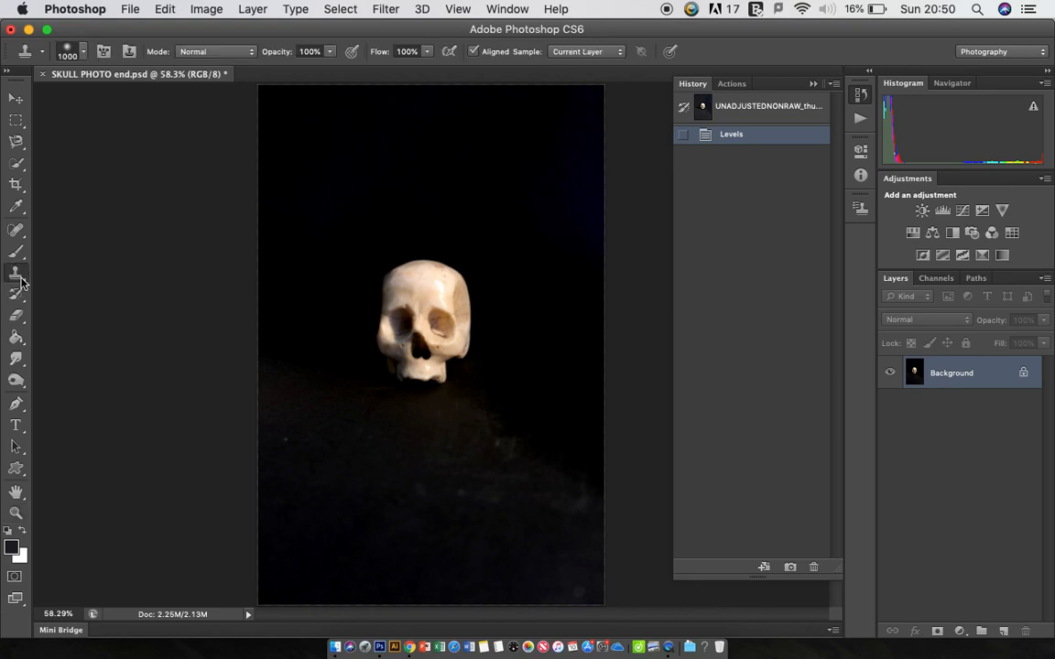
pyautogui.click(78, 47)
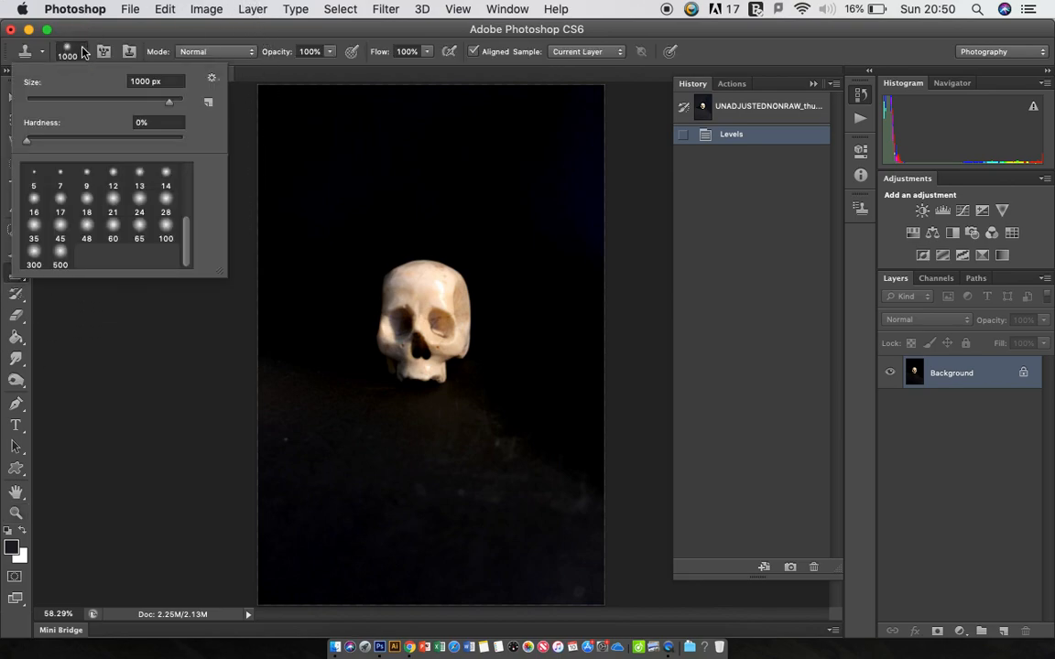
pyautogui.click(113, 206)
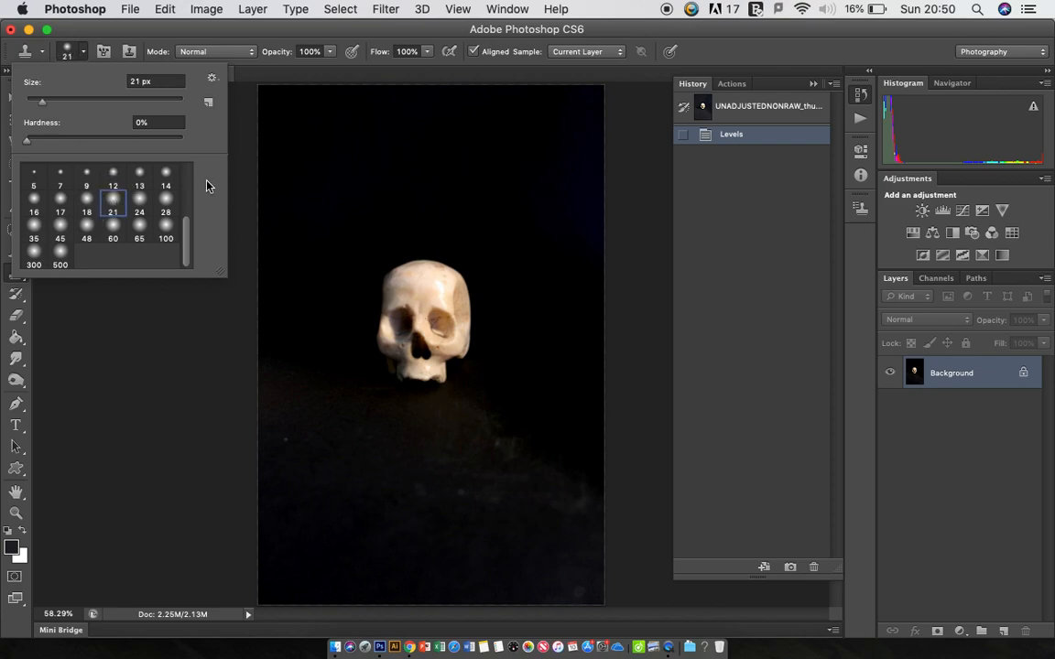
pyautogui.click(140, 201)
pyautogui.moveTo(44, 101); pyautogui.dragTo(74, 100)
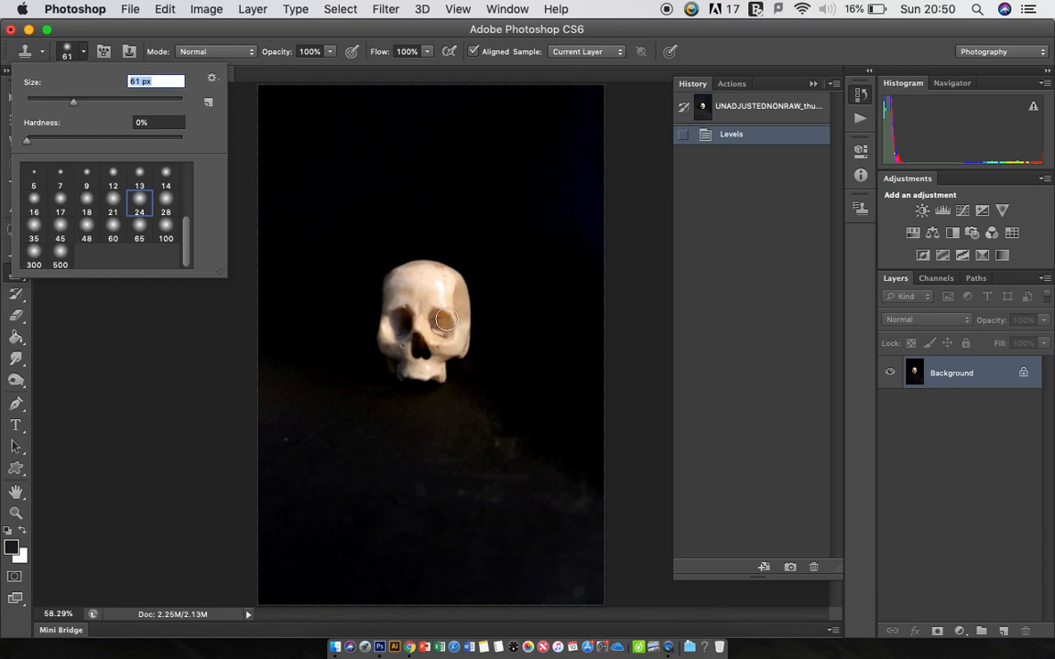
pyautogui.click(168, 341)
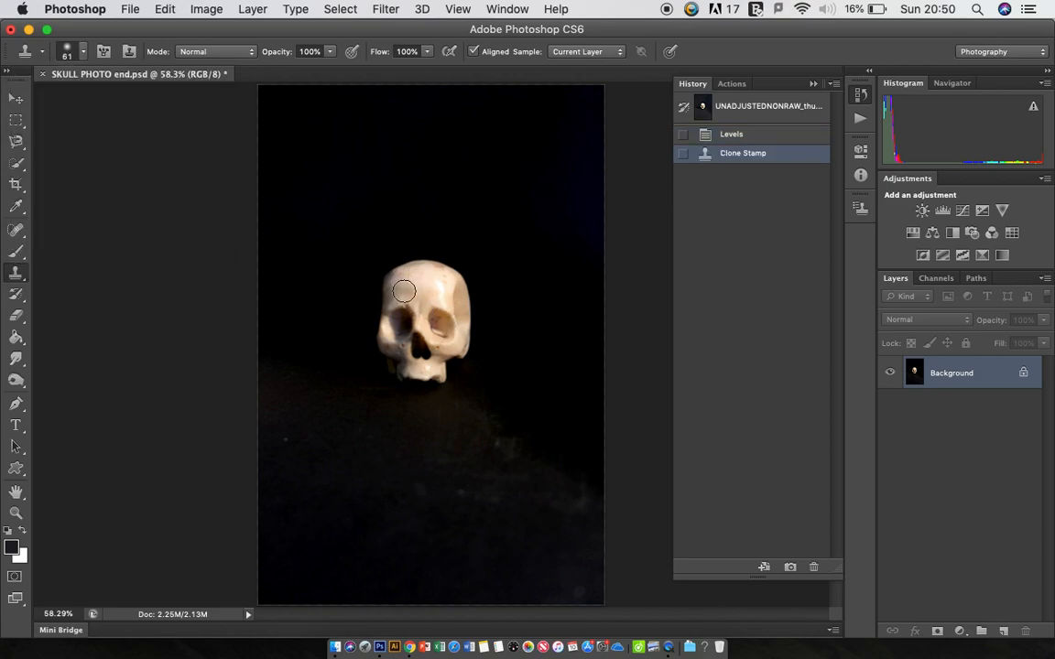
# Enlarge the Clone Stamp brush to 300 px so it covers most of the skull.
pyautogui.press(']')
pyautogui.press(']')
pyautogui.press(']')
pyautogui.press(']')
pyautogui.press(']')
pyautogui.press(']')
pyautogui.press(']')
pyautogui.press(']')
pyautogui.press(']')
pyautogui.press(']')
pyautogui.press(']')
pyautogui.press('[')
pyautogui.click(85, 54)
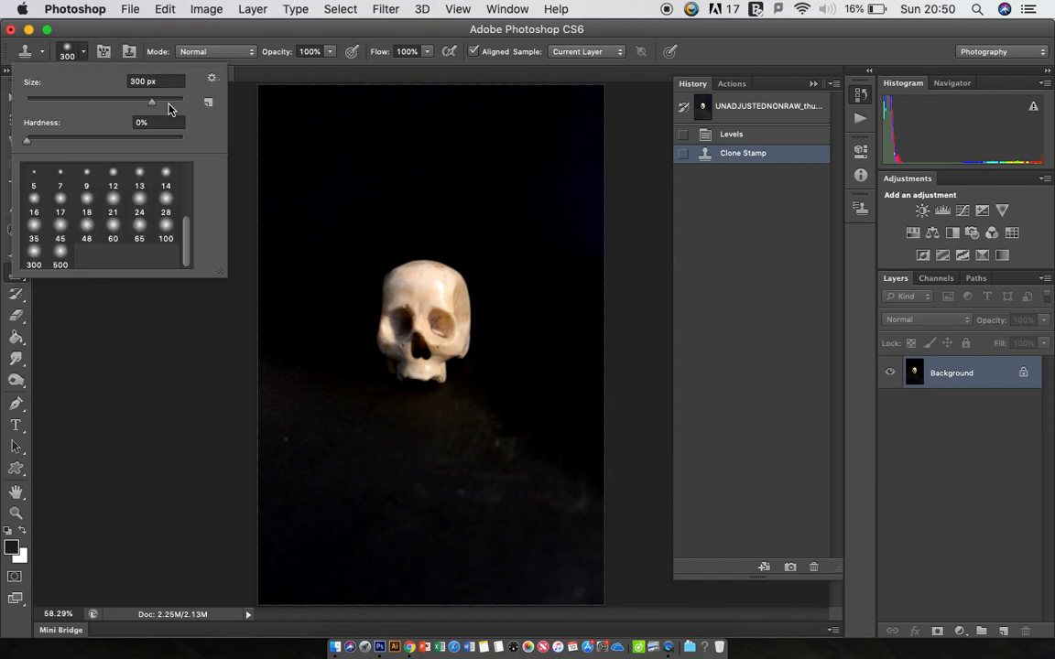
pyautogui.click(595, 293)
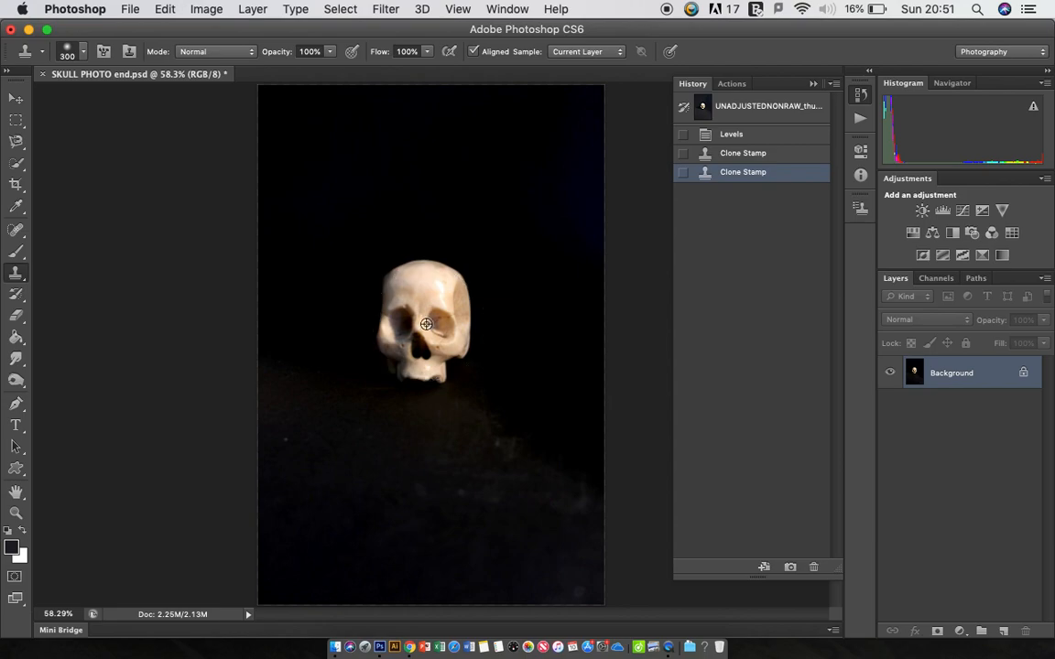
# Sample the central skull and clone it into the upper-right, upper-left and lower-right areas of the photo.
pyautogui.keyDown('alt'); pyautogui.click(426, 323); pyautogui.keyUp('alt')
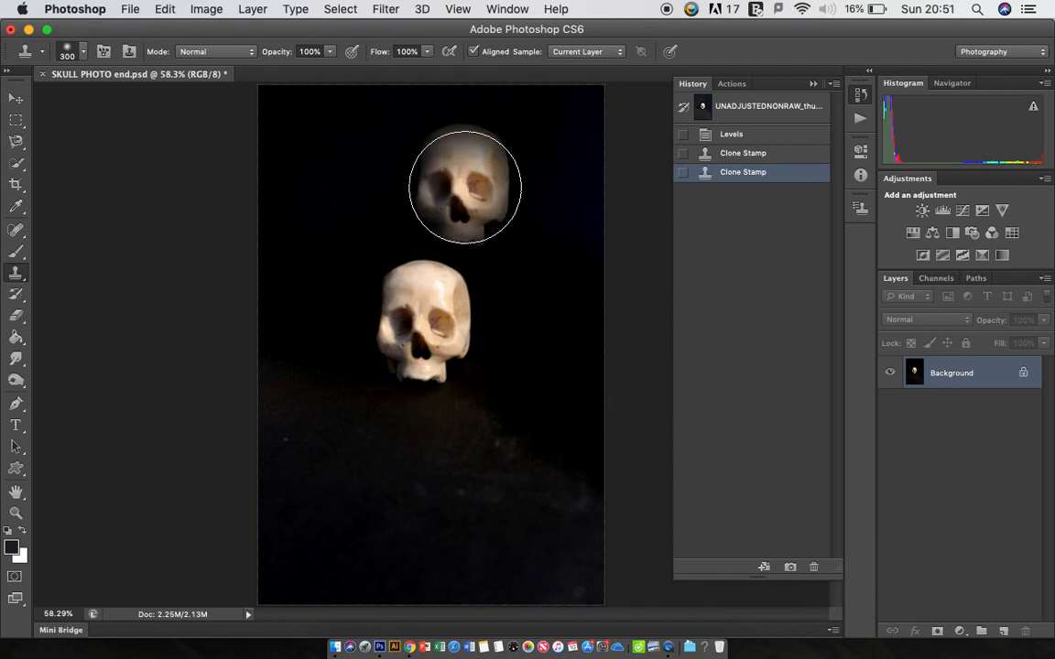
pyautogui.click(508, 180)
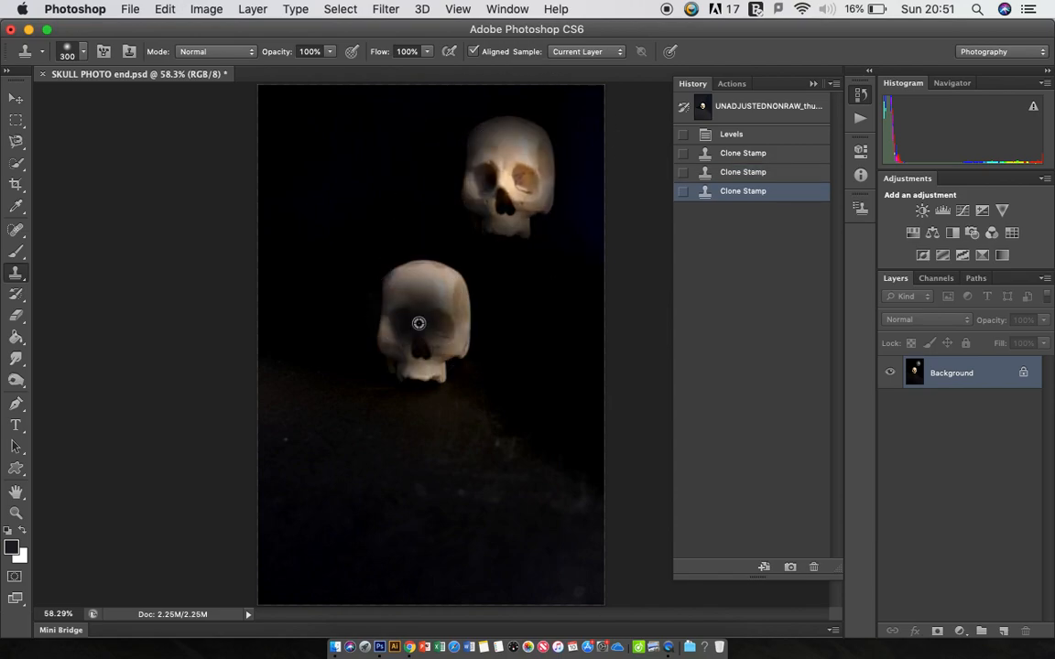
pyautogui.moveTo(354, 196); pyautogui.dragTo(337, 193)
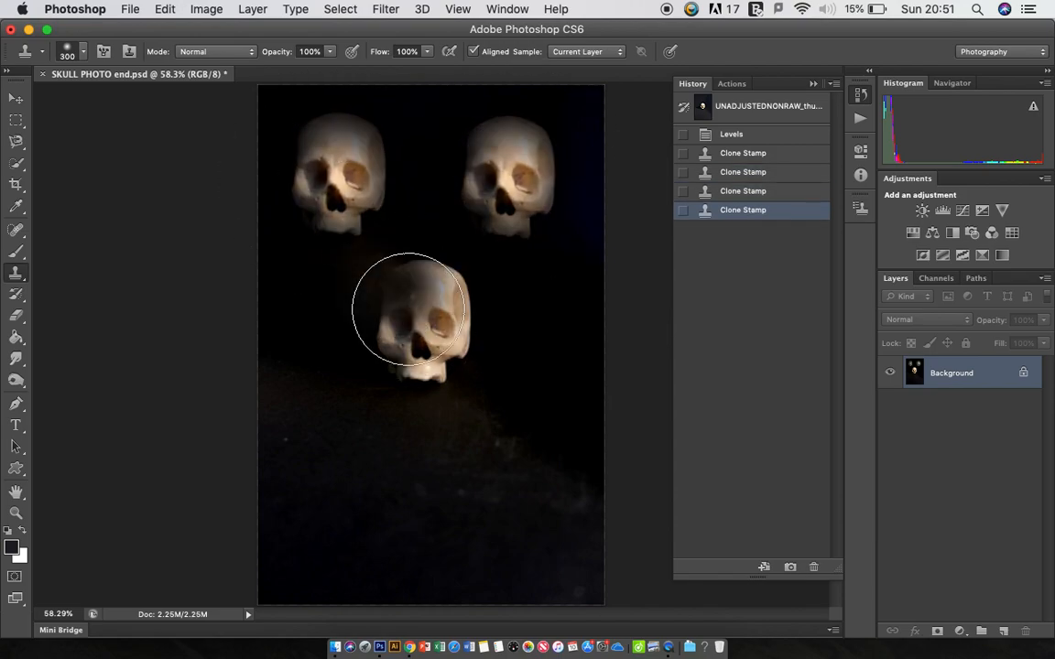
pyautogui.click(527, 471)
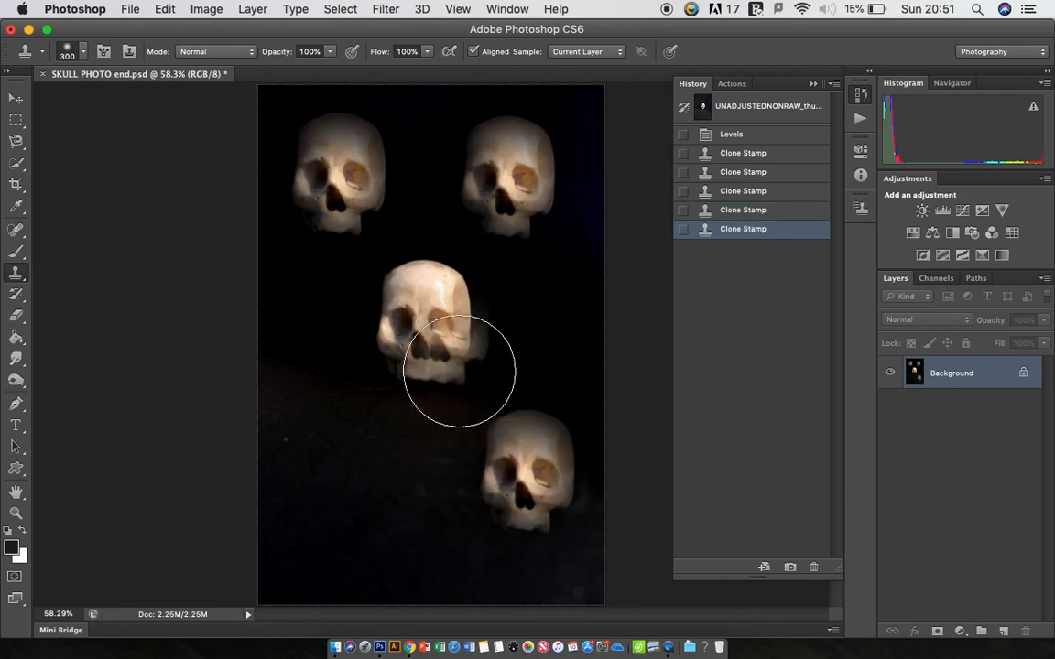
# Clone the central skull onto the dark background on both its right and left sides.
pyautogui.keyDown('alt'); pyautogui.click(423, 342); pyautogui.keyUp('alt')
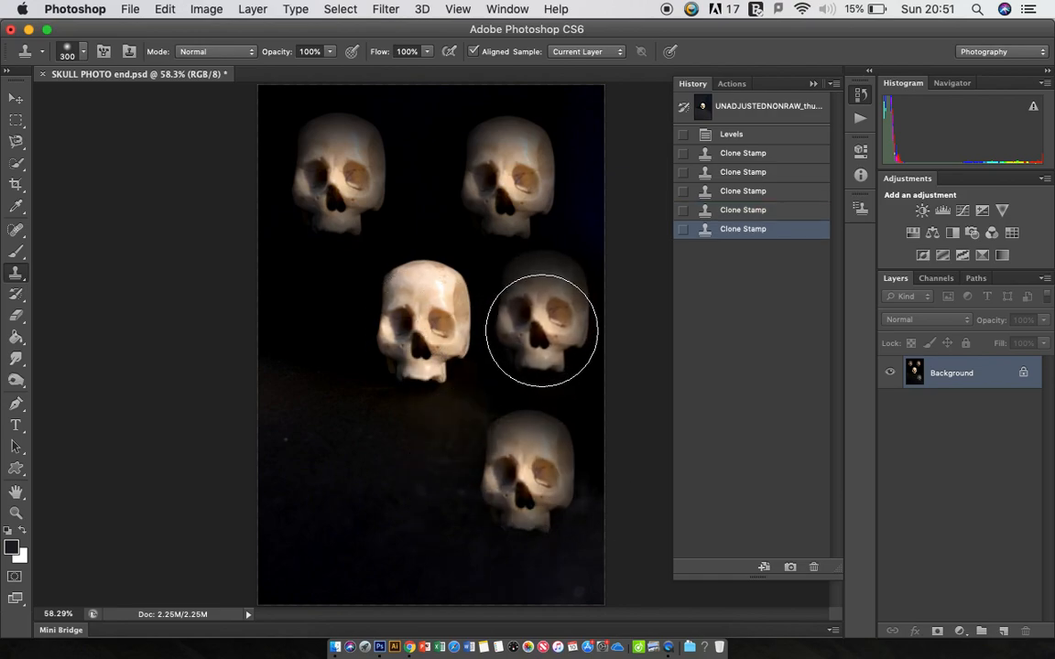
pyautogui.click(540, 330)
pyautogui.keyDown('alt'); pyautogui.click(423, 335); pyautogui.keyUp('alt')
pyautogui.moveTo(335, 323)
pyautogui.mouseDown()
pyautogui.moveTo(310, 329)
pyautogui.moveTo(321, 328)
pyautogui.mouseUp()
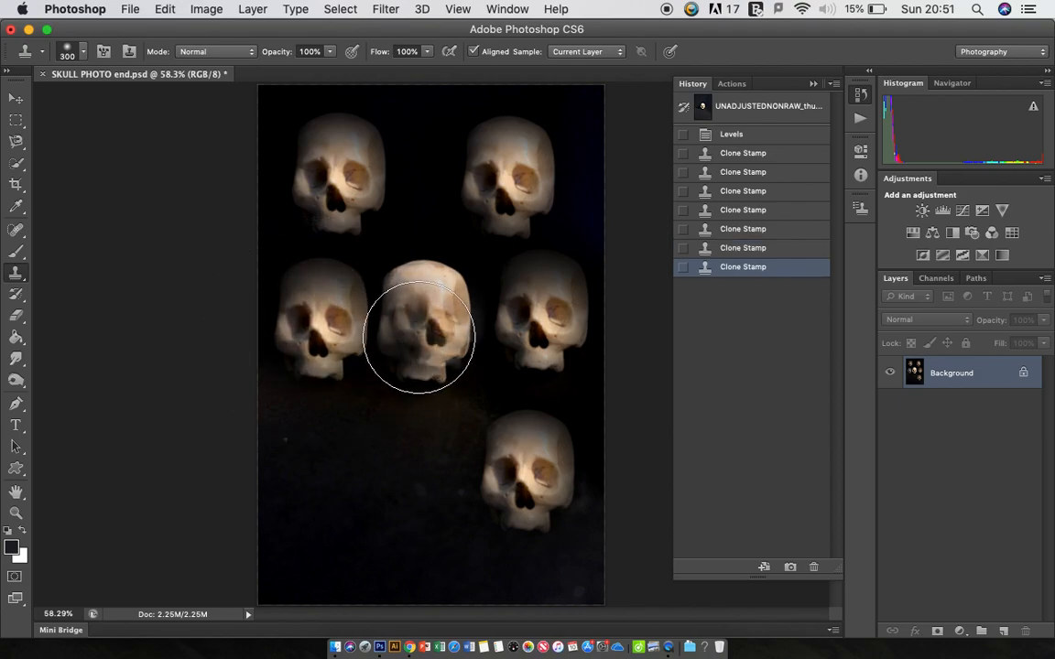
# Clone the central skull into the lower-left, lower-middle and top-middle gaps, completing a three-by-three arrangement.
pyautogui.keyDown('alt'); pyautogui.click(419, 337); pyautogui.keyUp('alt')
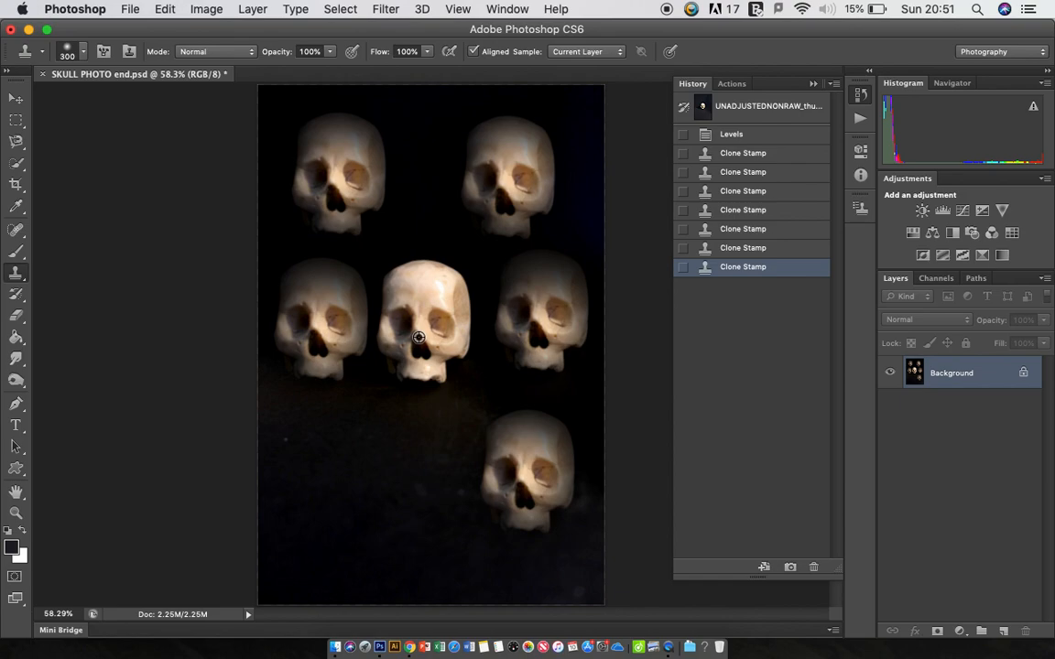
pyautogui.moveTo(328, 494); pyautogui.dragTo(331, 492)
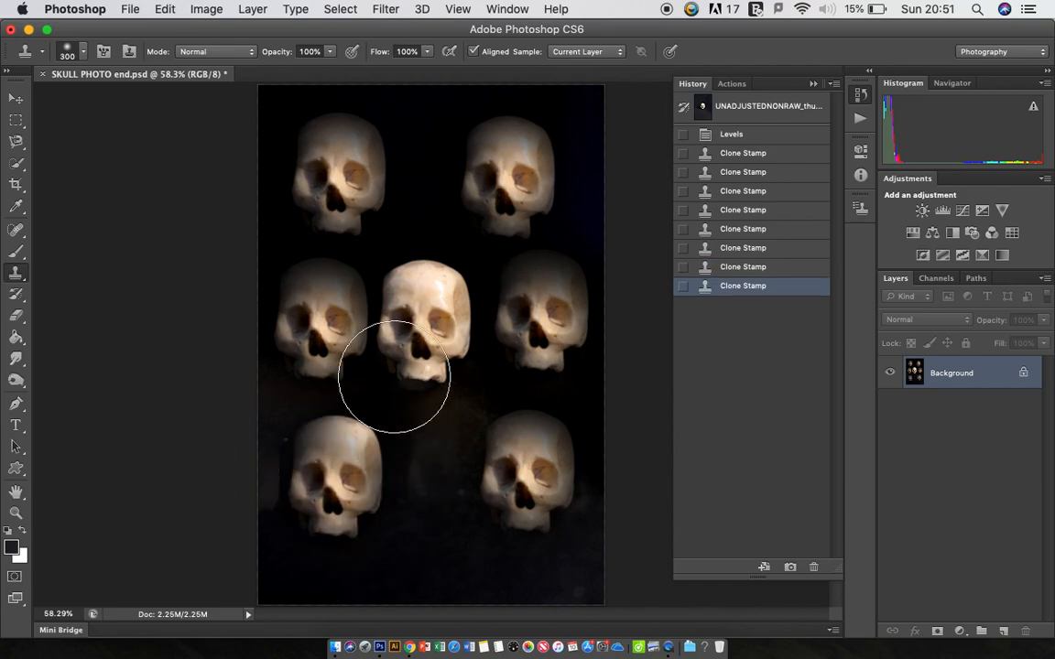
pyautogui.keyDown('alt'); pyautogui.click(419, 331); pyautogui.keyUp('alt')
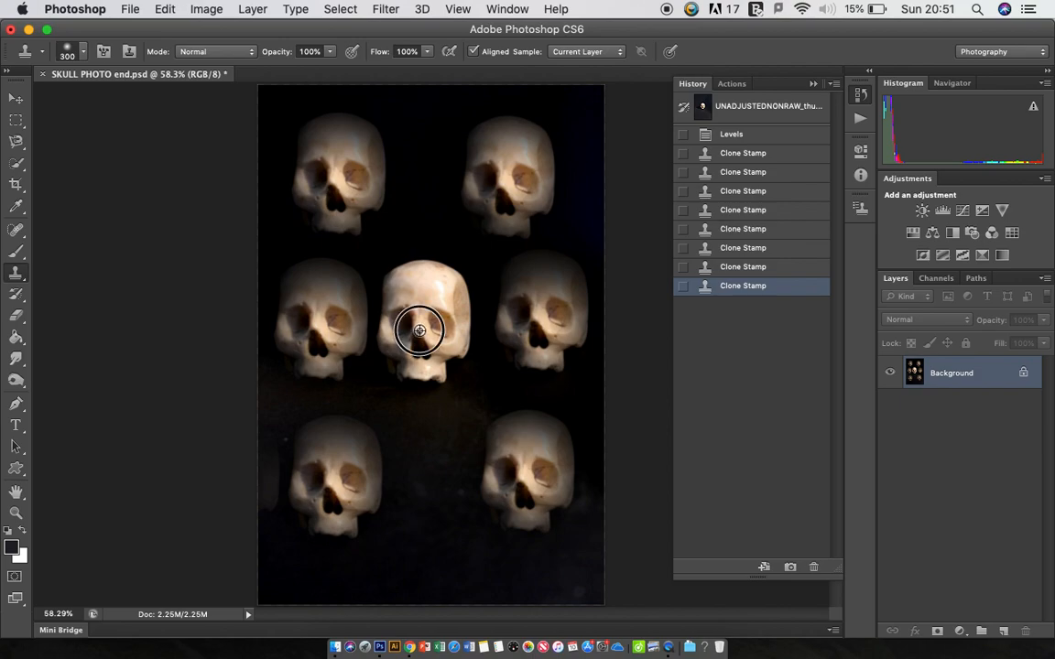
pyautogui.moveTo(432, 492); pyautogui.dragTo(405, 483)
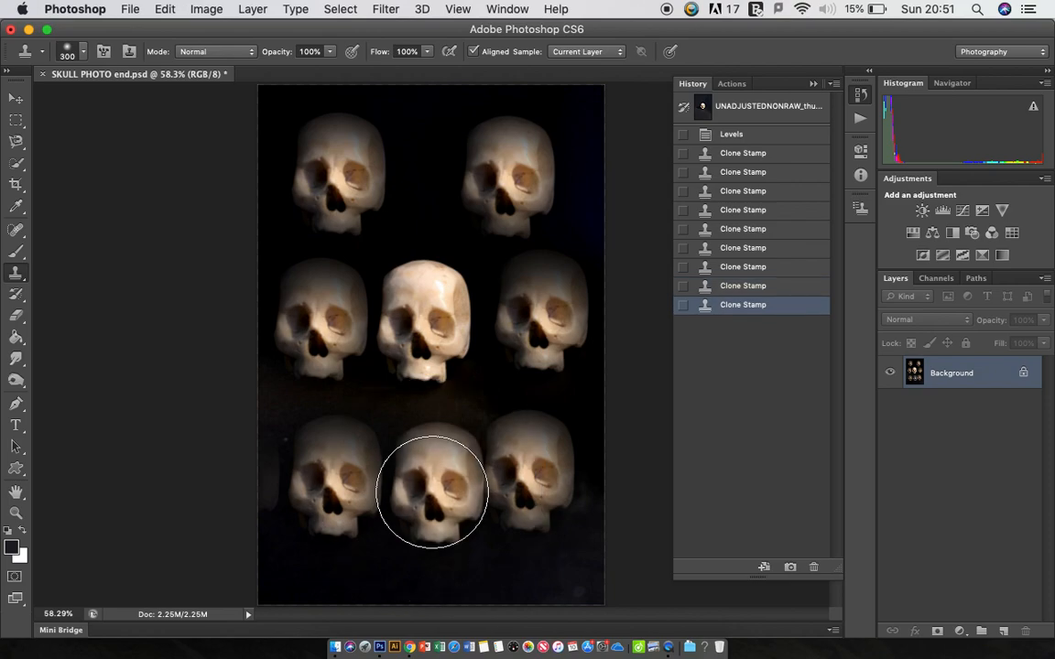
pyautogui.keyDown('alt'); pyautogui.click(422, 337); pyautogui.keyUp('alt')
pyautogui.moveTo(428, 157)
pyautogui.mouseDown()
pyautogui.moveTo(435, 165)
pyautogui.moveTo(421, 188)
pyautogui.mouseUp()
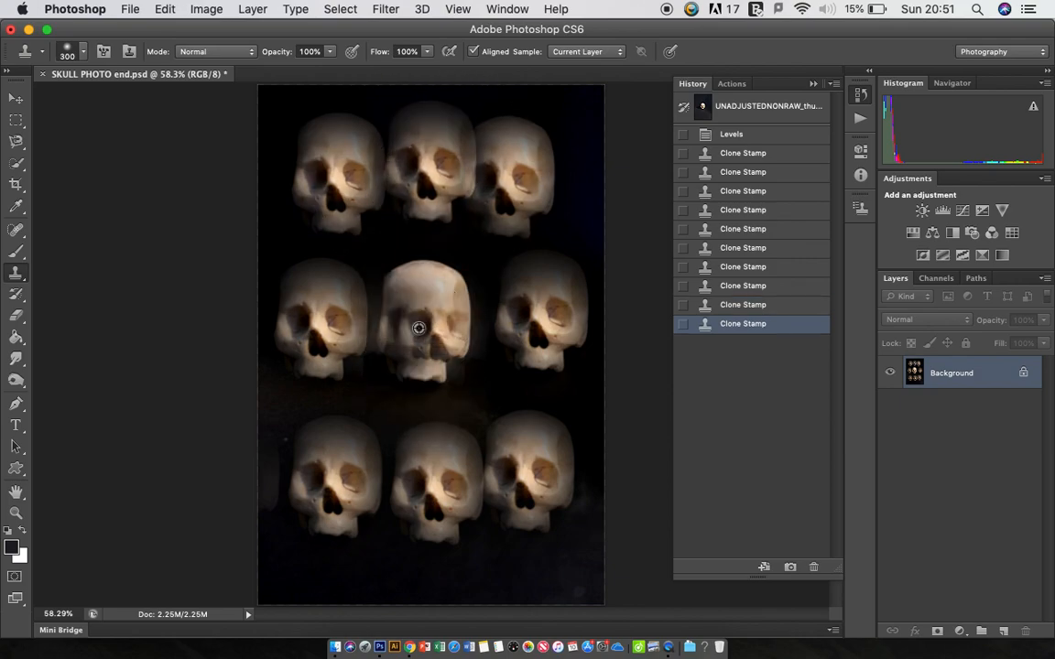
# Clone two more skulls along the bottom of the photo, overlapping the lower row.
pyautogui.keyDown('alt'); pyautogui.click(418, 327); pyautogui.keyUp('alt')
pyautogui.moveTo(388, 565); pyautogui.dragTo(392, 548)
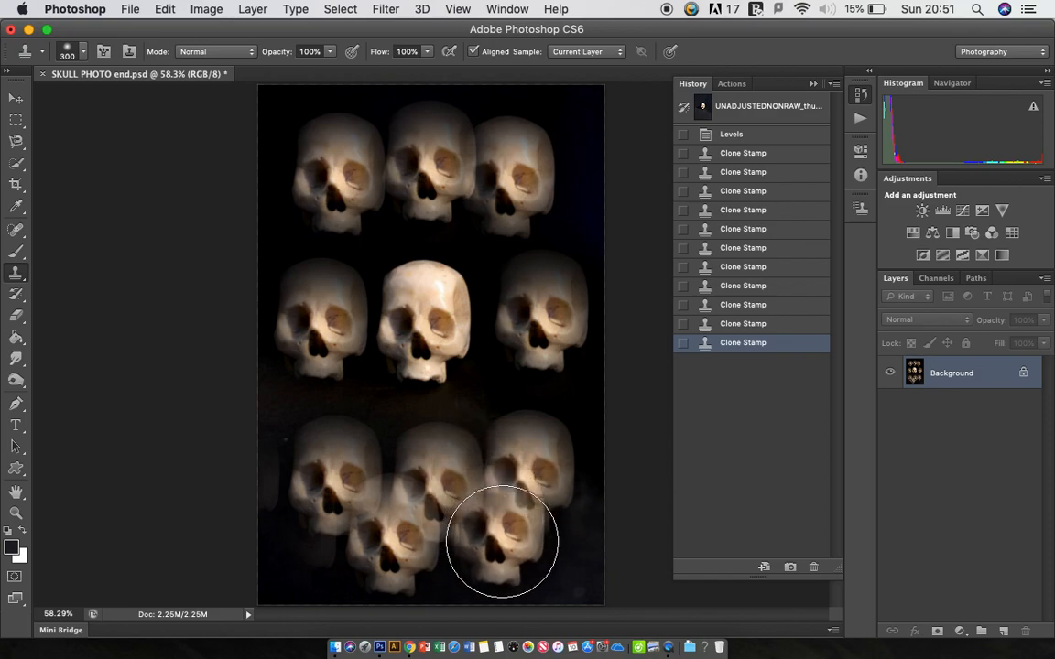
pyautogui.click(502, 542)
# Clone overlapping skulls into the upper-right edge and the gaps along both sides, closing the ring around the central skull.
pyautogui.keyDown('alt'); pyautogui.click(393, 295); pyautogui.keyUp('alt')
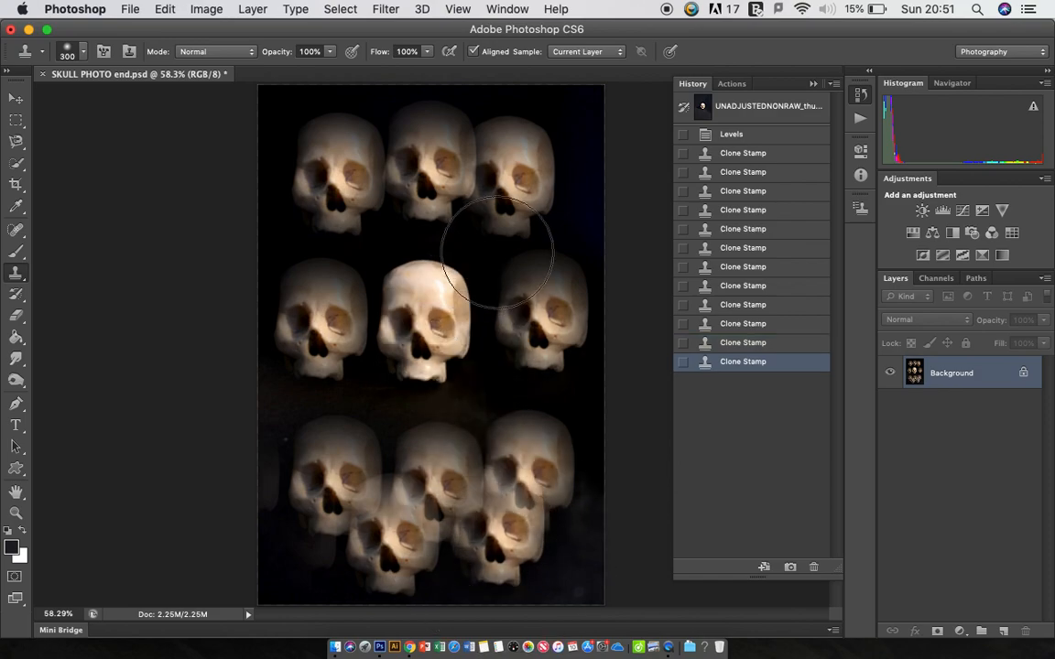
pyautogui.click(561, 212)
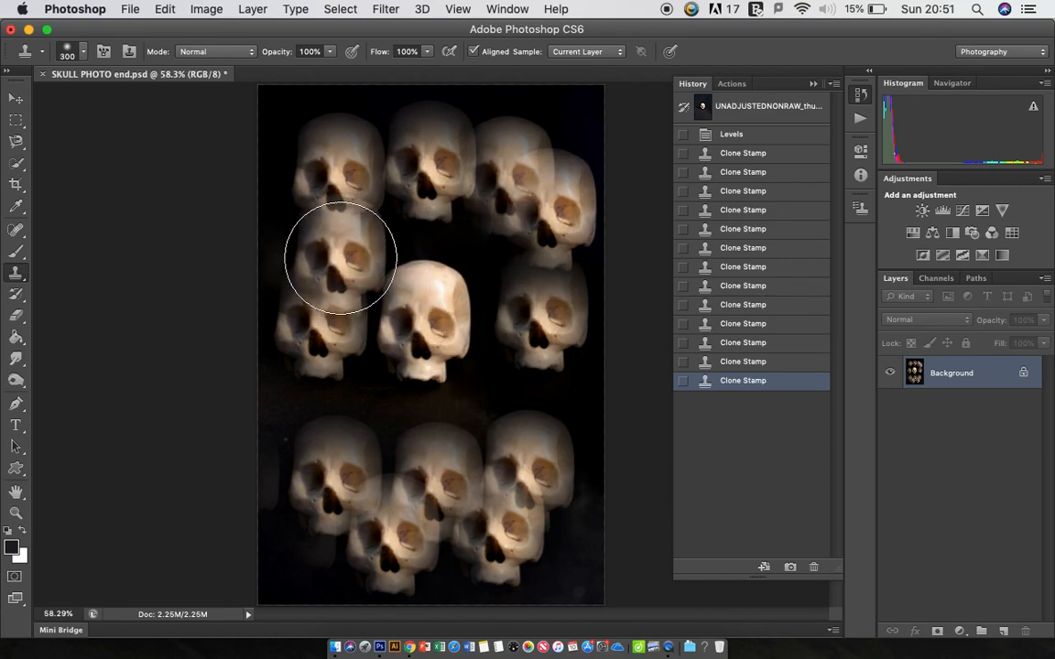
pyautogui.click(547, 397)
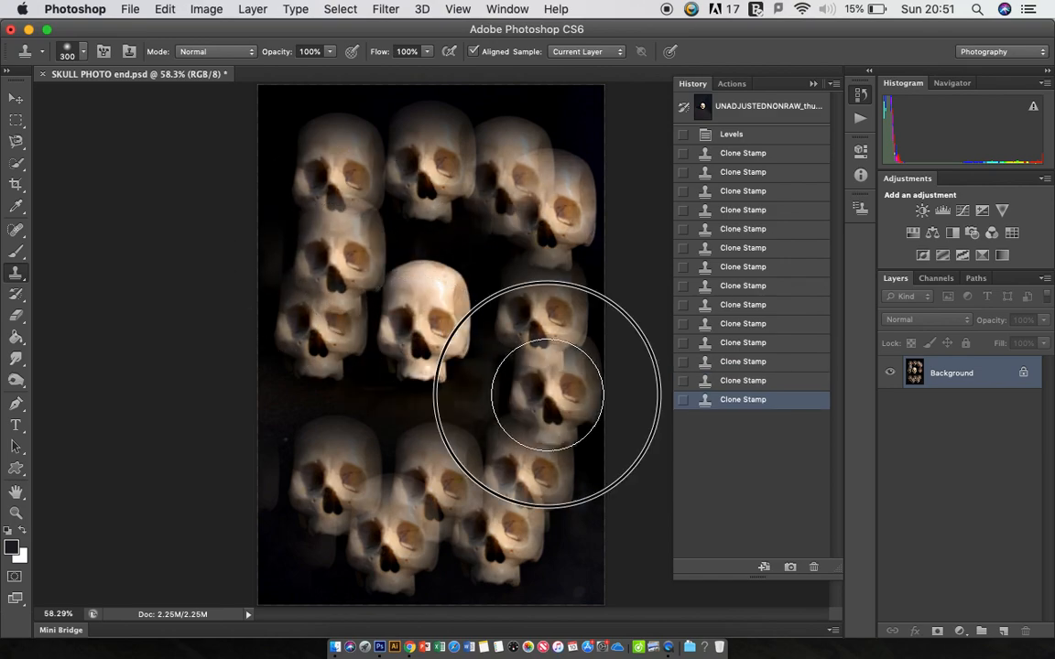
pyautogui.click(344, 400)
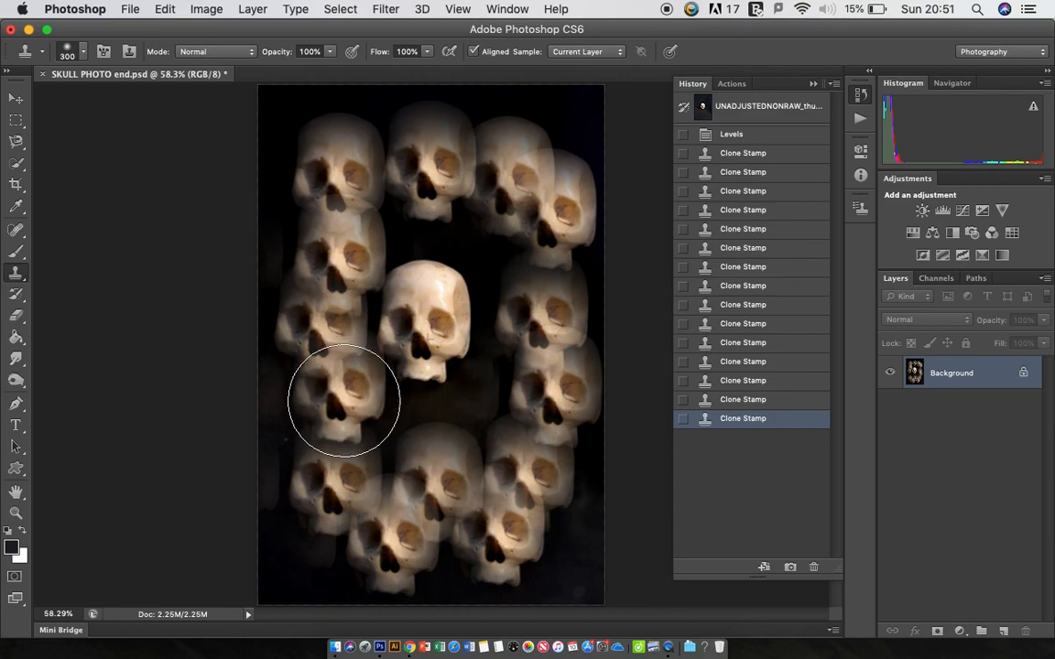
pyautogui.click(343, 400)
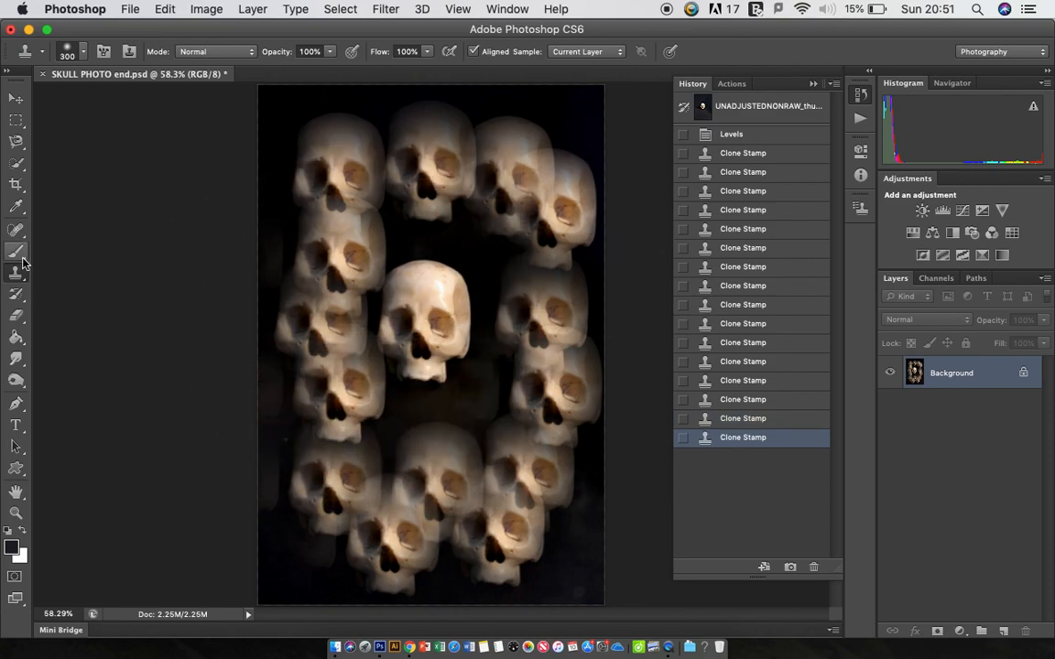
# Clone two more skulls beside the central skull, one at its upper right and one at its lower right.
pyautogui.keyDown('alt'); pyautogui.click(430, 339); pyautogui.keyUp('alt')
pyautogui.click(480, 265)
pyautogui.keyDown('alt'); pyautogui.click(424, 336); pyautogui.keyUp('alt')
pyautogui.click(457, 385)
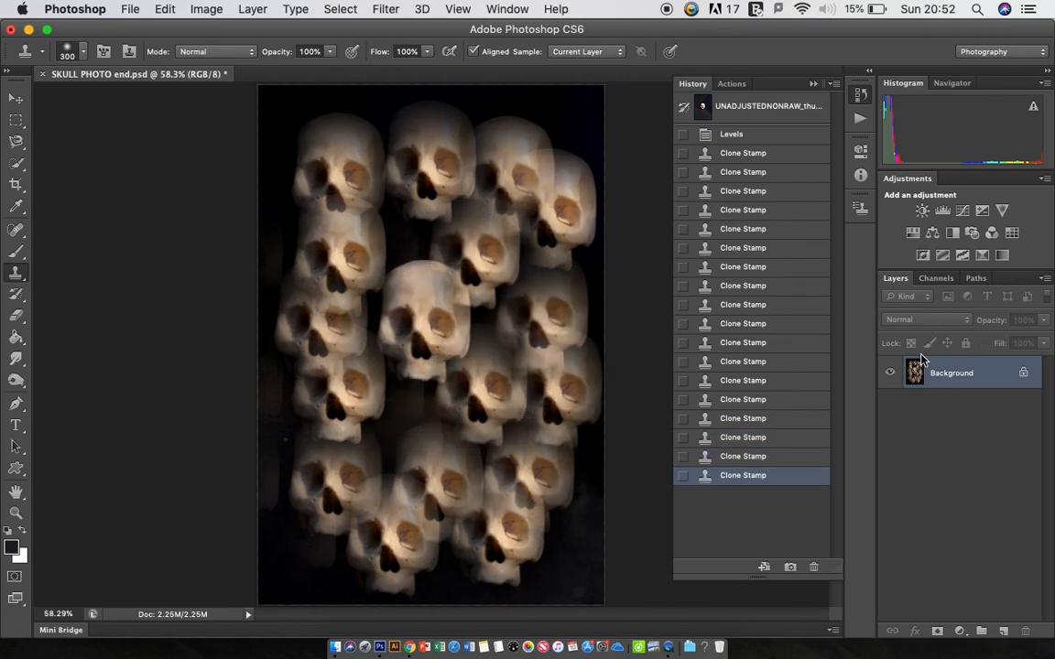
# Convert the locked Background into a regular layer named Layer 0, leaving its blending options at their defaults.
pyautogui.doubleClick(997, 378)
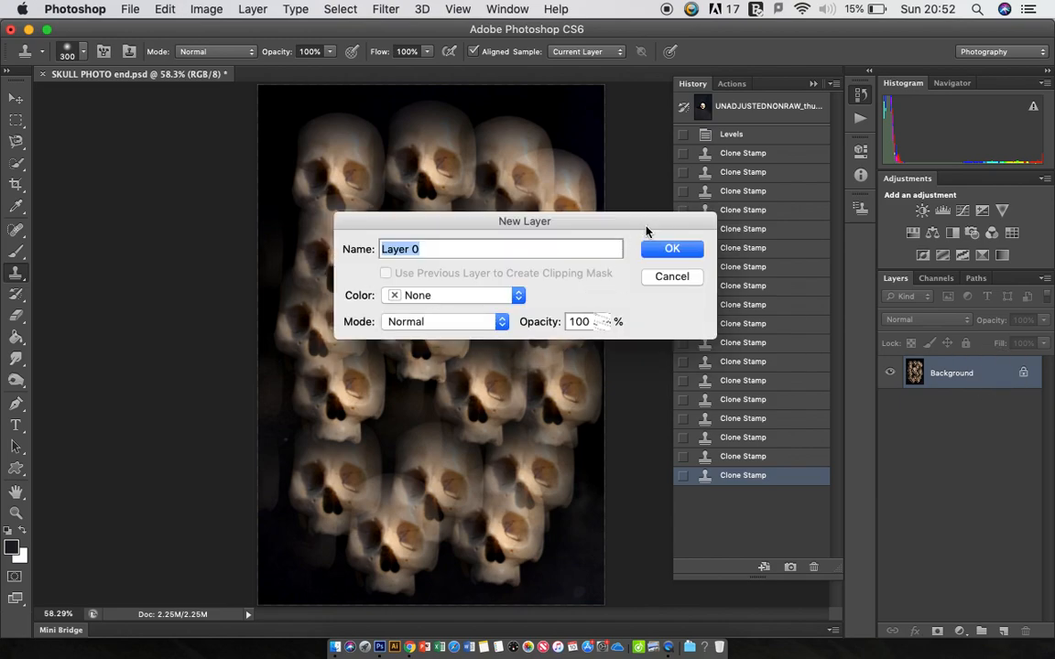
pyautogui.click(669, 253)
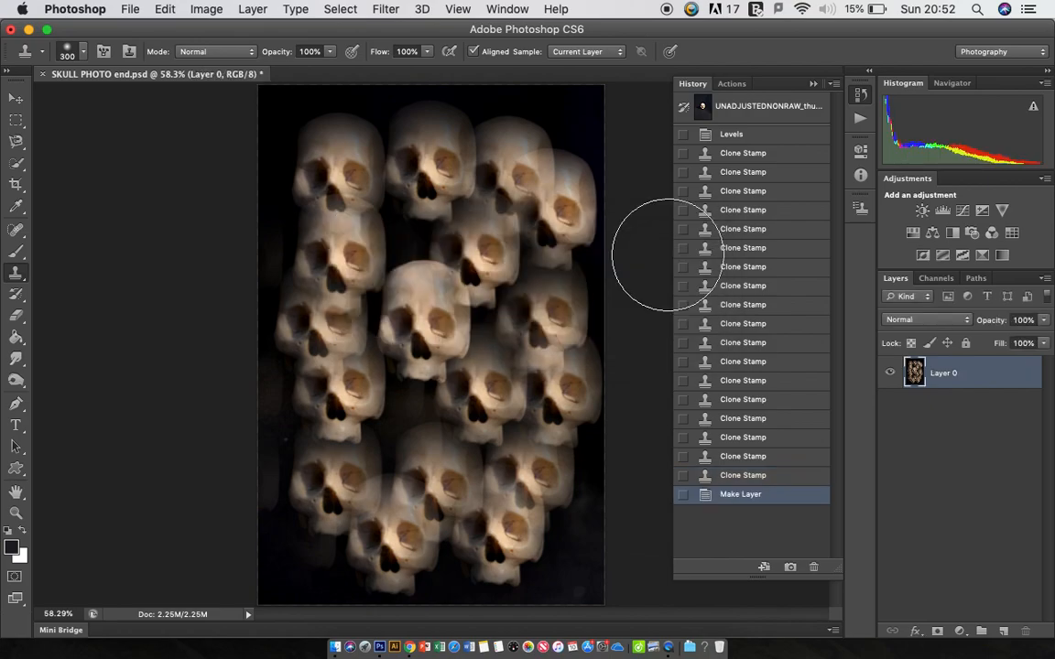
pyautogui.doubleClick(1006, 384)
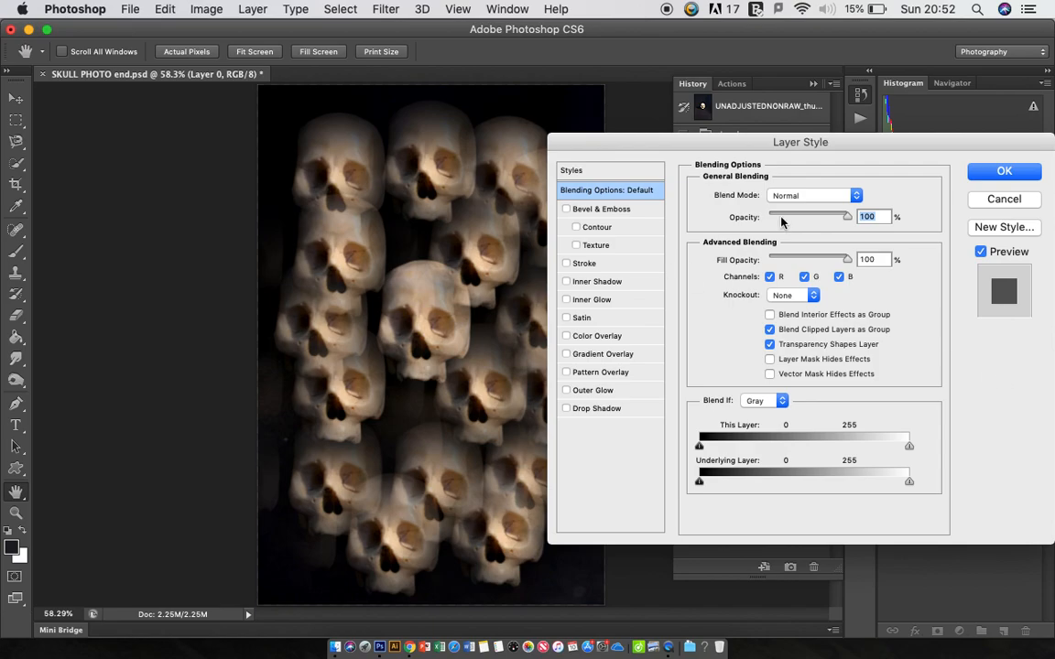
pyautogui.click(999, 200)
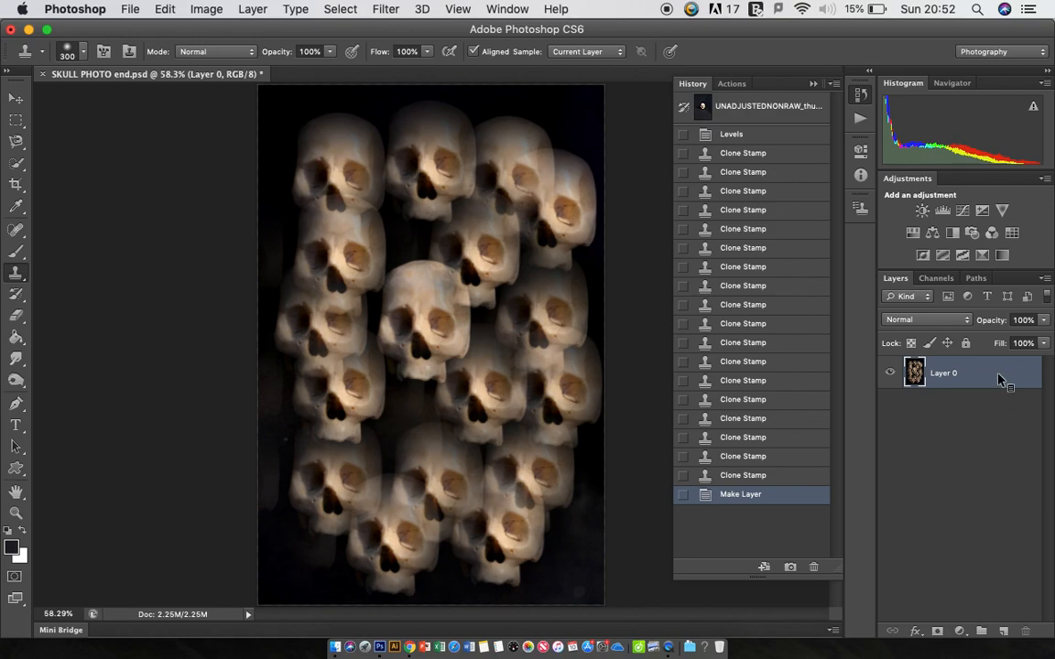
# Duplicate Layer 0 under the default name, and duplicate that copy as a layer named R.
pyautogui.rightClick(1000, 379)
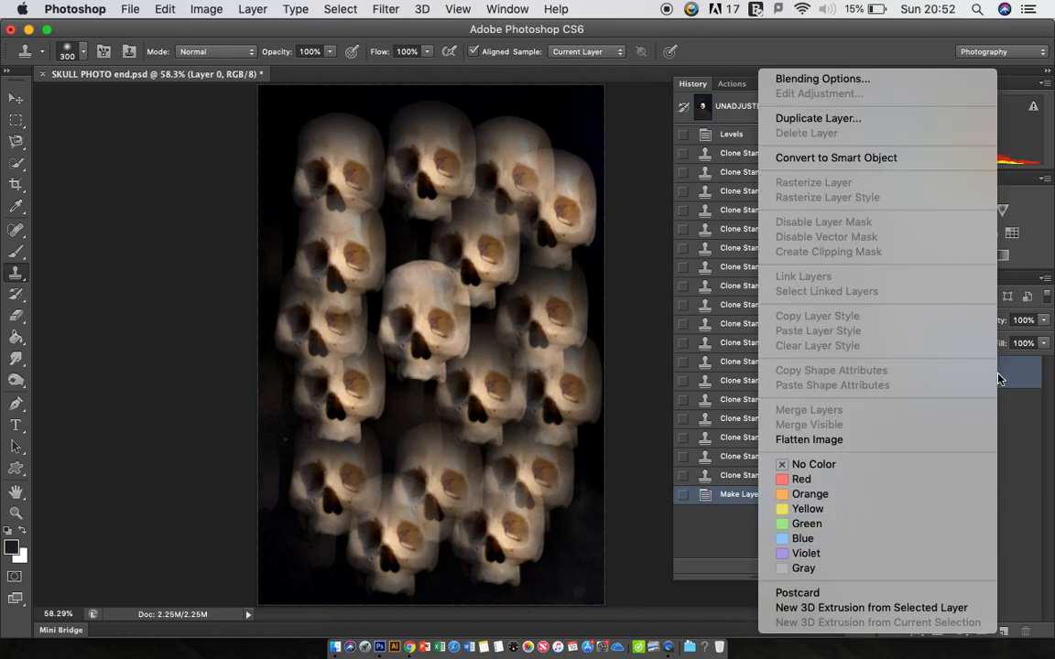
pyautogui.click(921, 124)
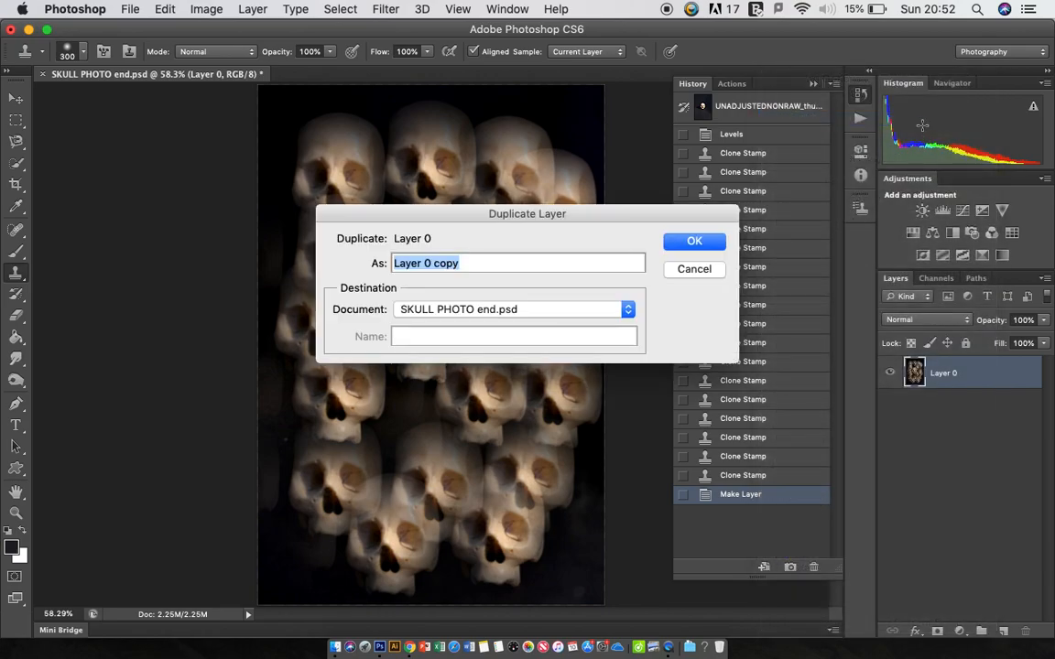
pyautogui.click(694, 241)
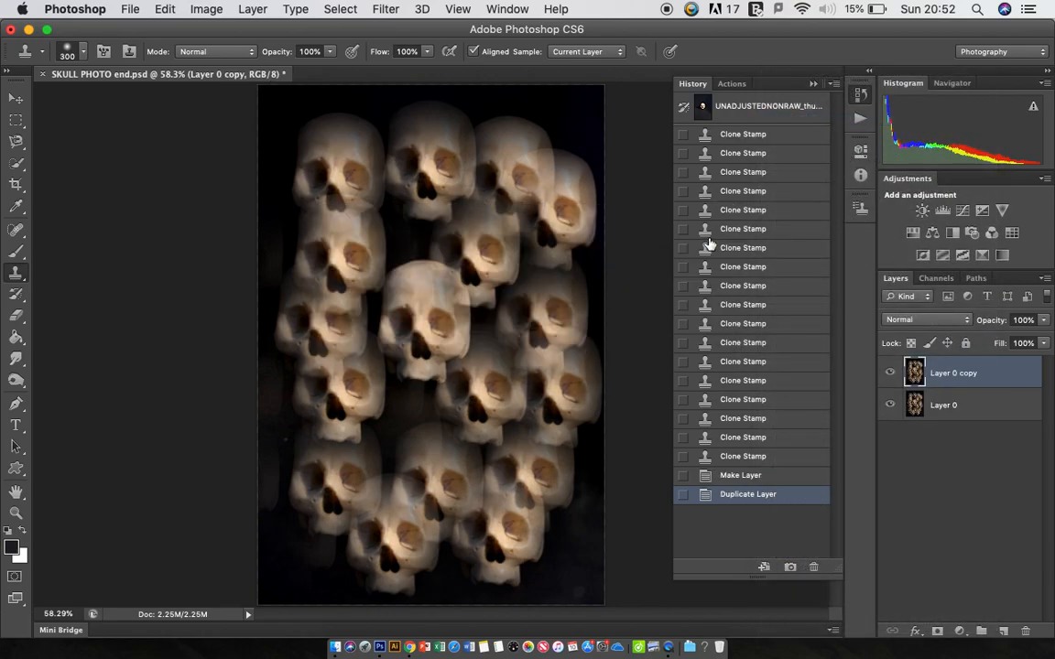
pyautogui.rightClick(1020, 384)
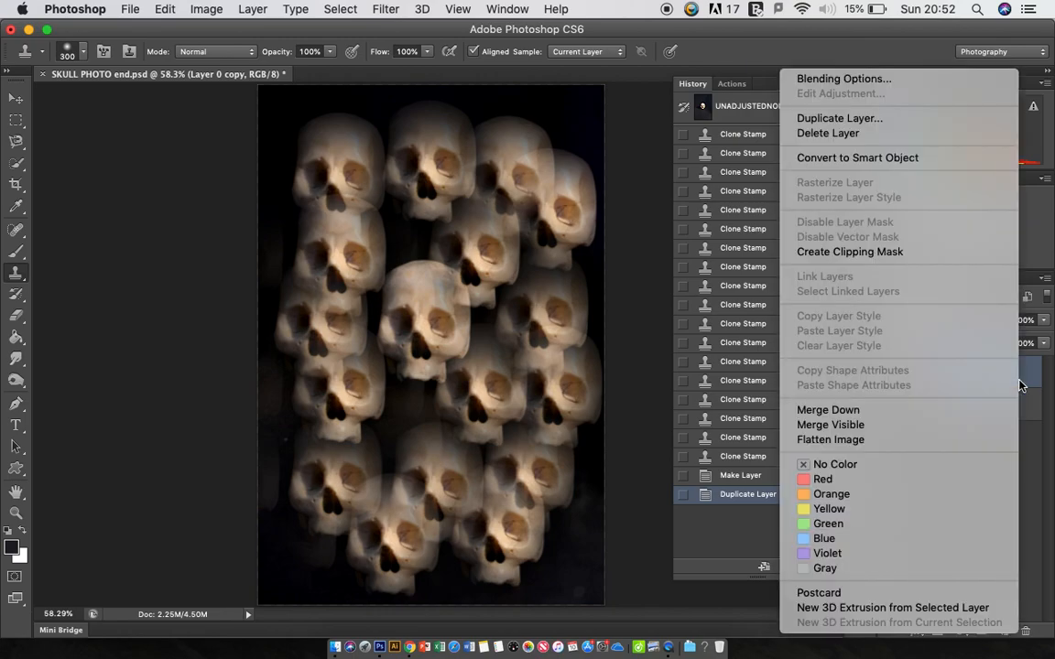
pyautogui.click(930, 118)
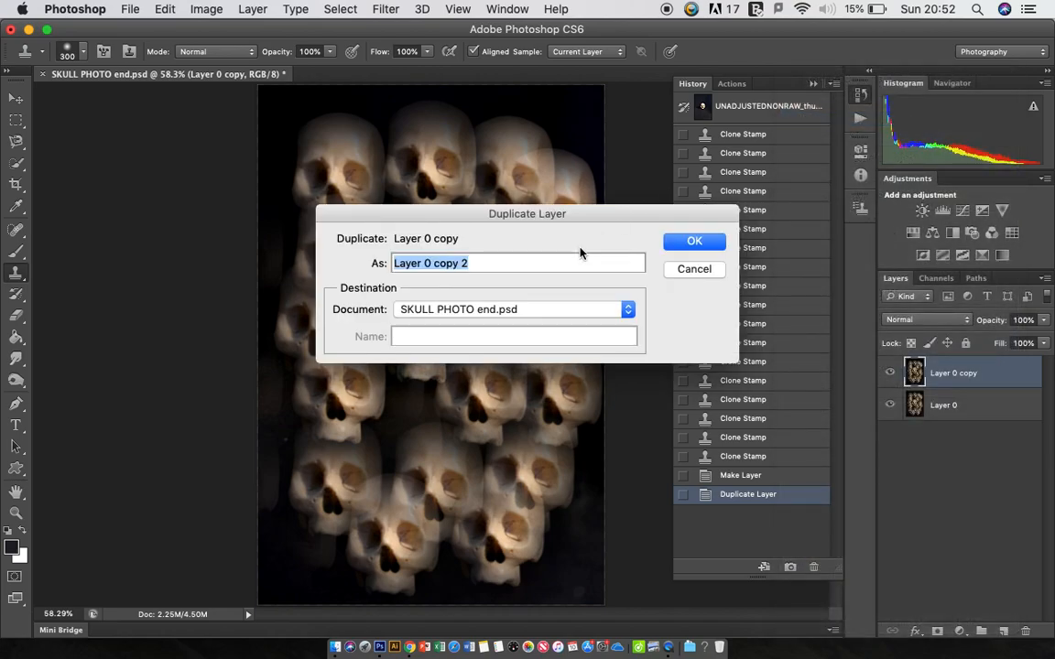
pyautogui.press('BackSpace')
pyautogui.write('R')
pyautogui.press('Return')
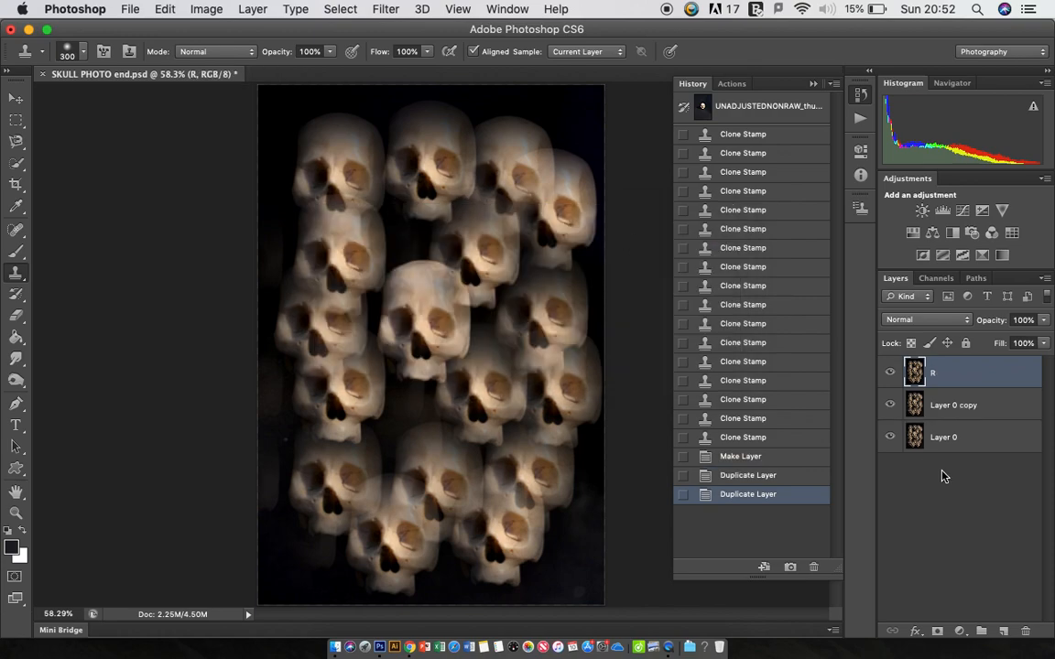
# Rename the Layer 0 copy layer as G.
pyautogui.doubleClick(966, 406)
pyautogui.press('BackSpace')
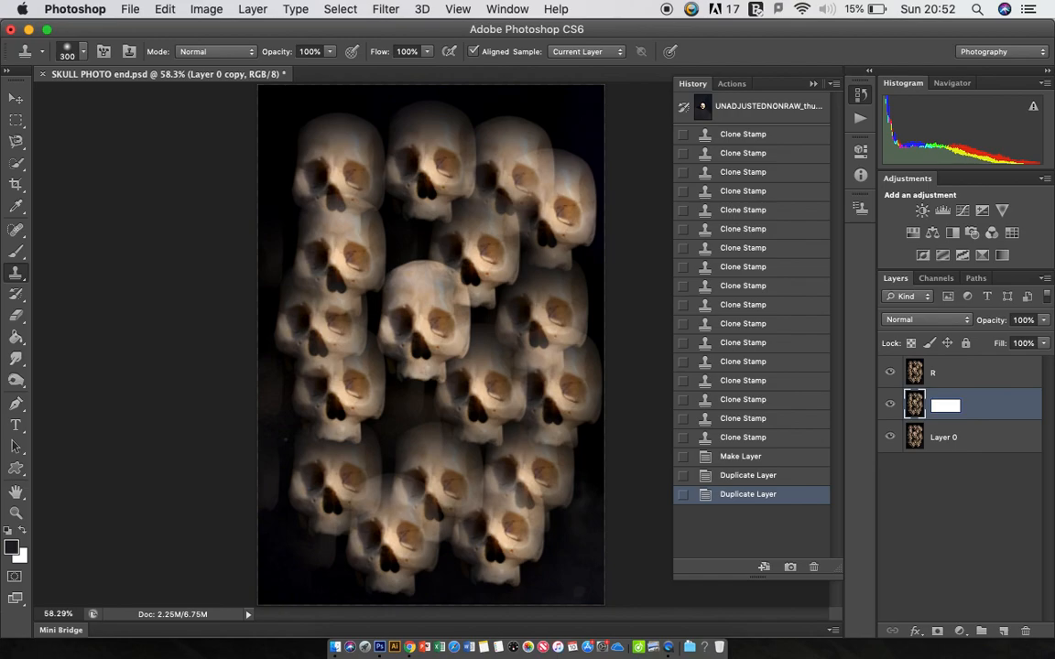
pyautogui.write('G')
pyautogui.press('Return')
# Duplicate the bottom Layer 0 as a layer named B.
pyautogui.click(1012, 442)
pyautogui.rightClick(1012, 442)
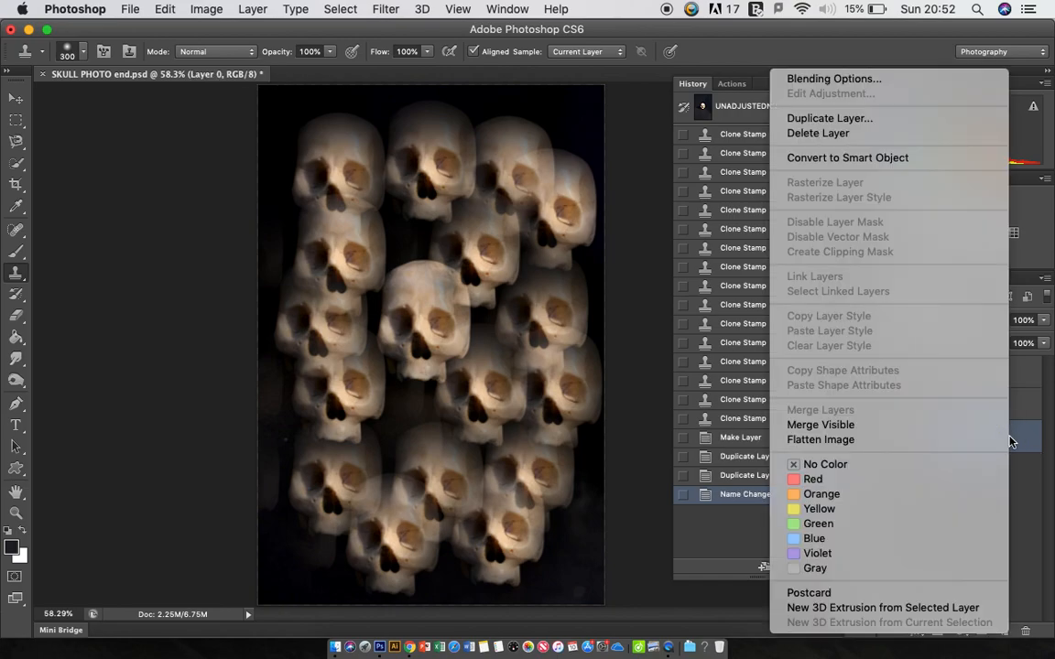
pyautogui.click(911, 125)
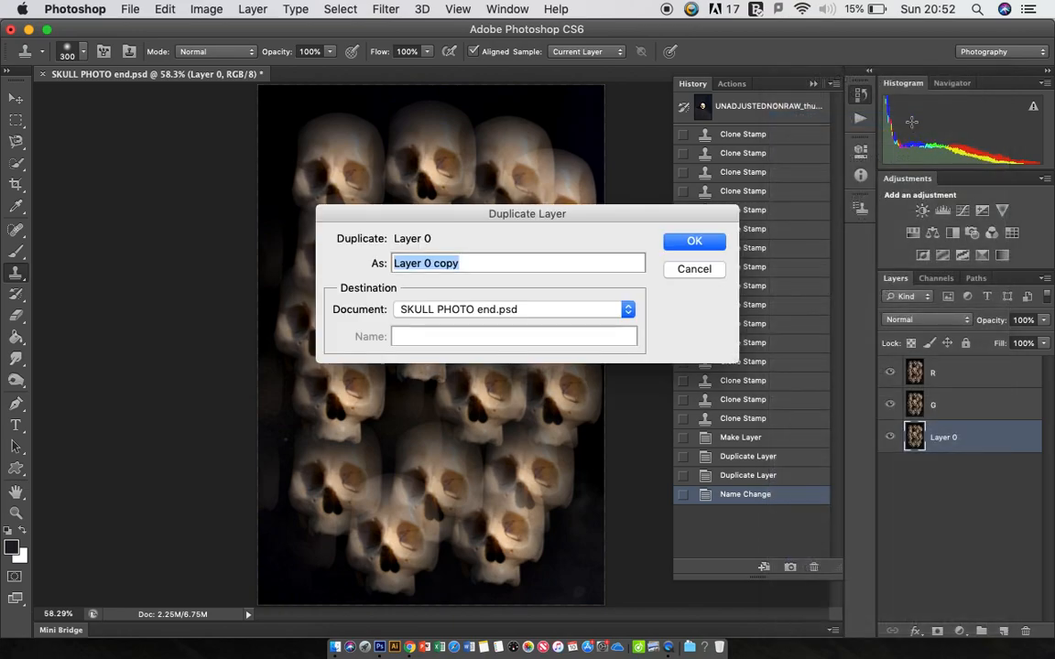
pyautogui.press('BackSpace')
pyautogui.write('B')
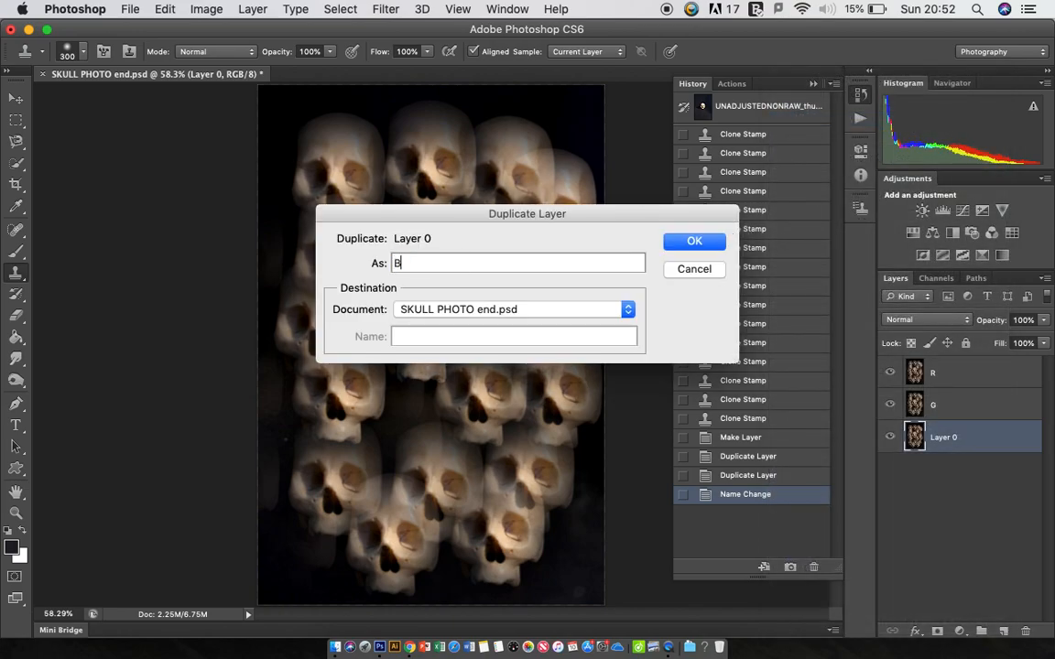
pyautogui.press('Return')
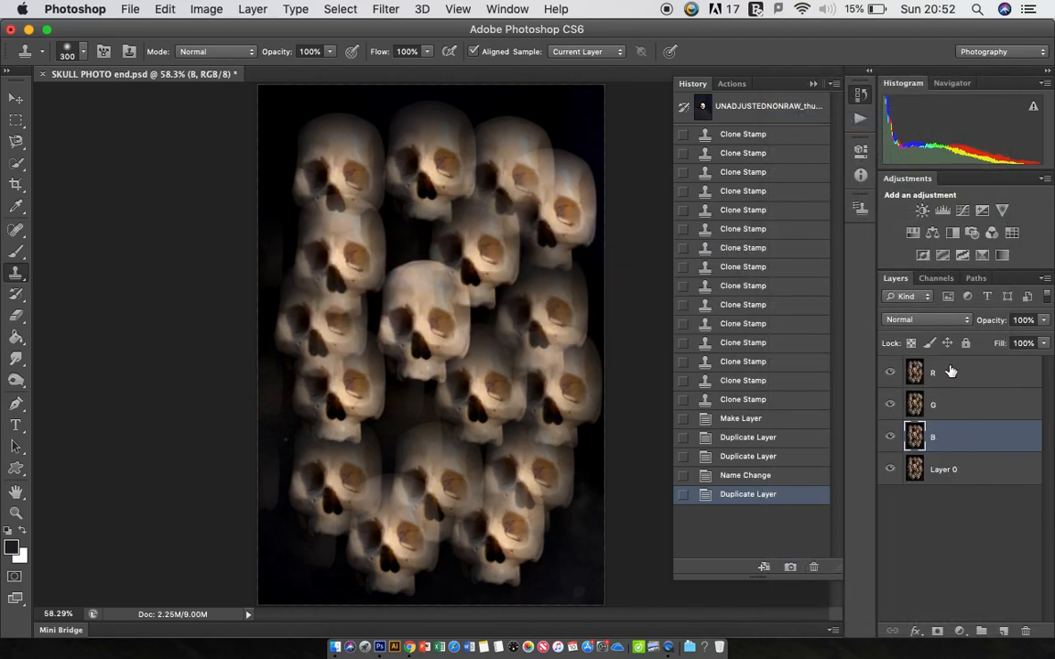
pyautogui.click(975, 446)
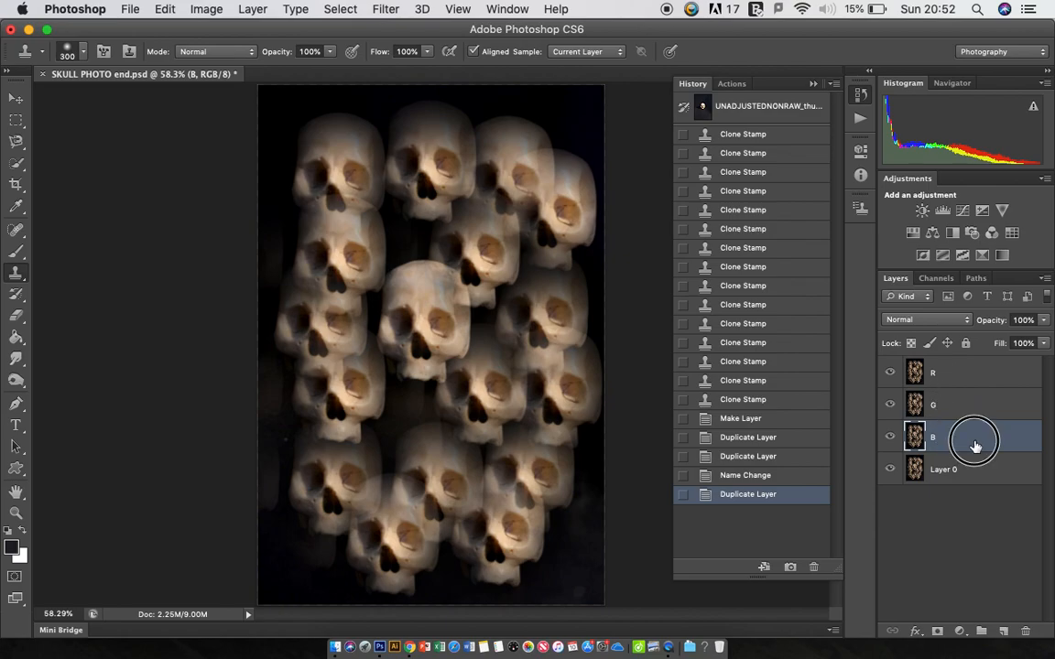
# Restrict the R layer to the red channel by turning off its G and B channels in the blending options.
pyautogui.click(978, 377)
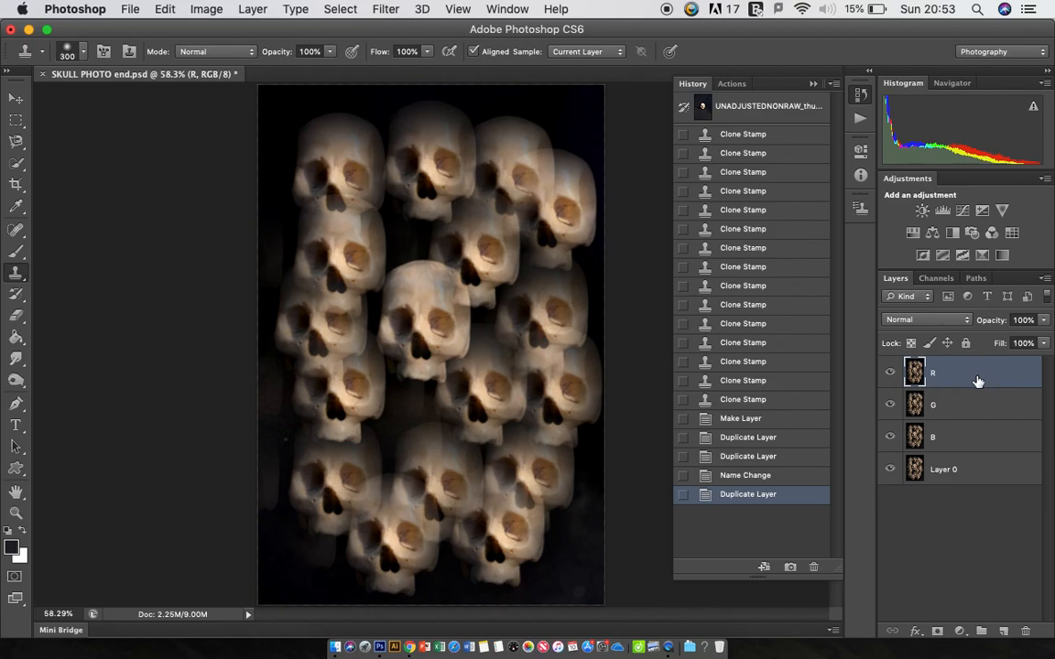
pyautogui.doubleClick(978, 381)
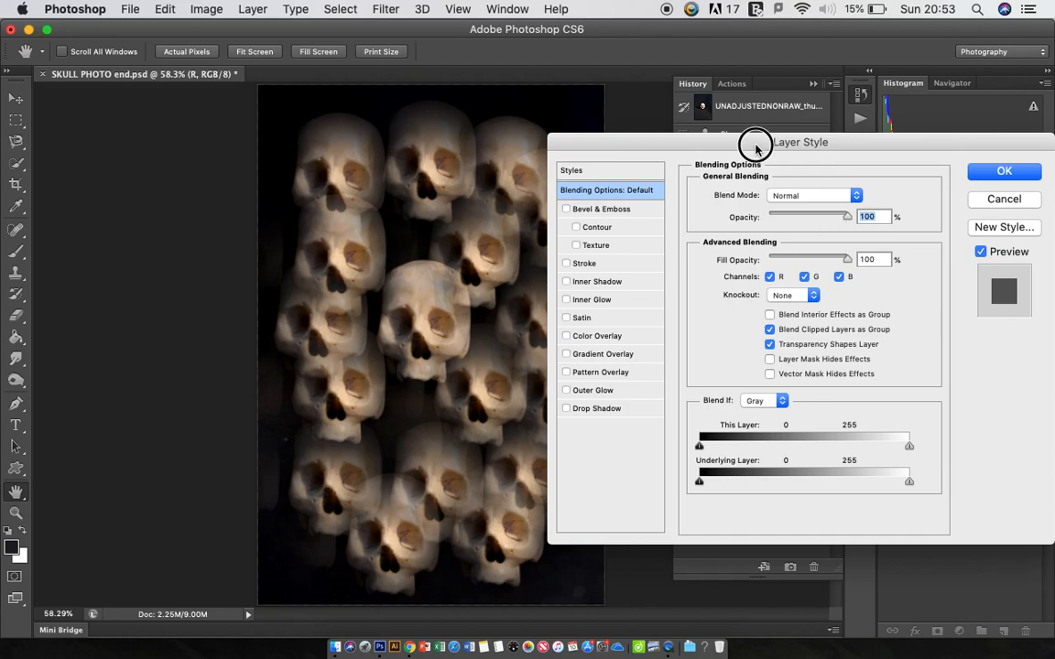
pyautogui.moveTo(756, 149); pyautogui.dragTo(612, 95)
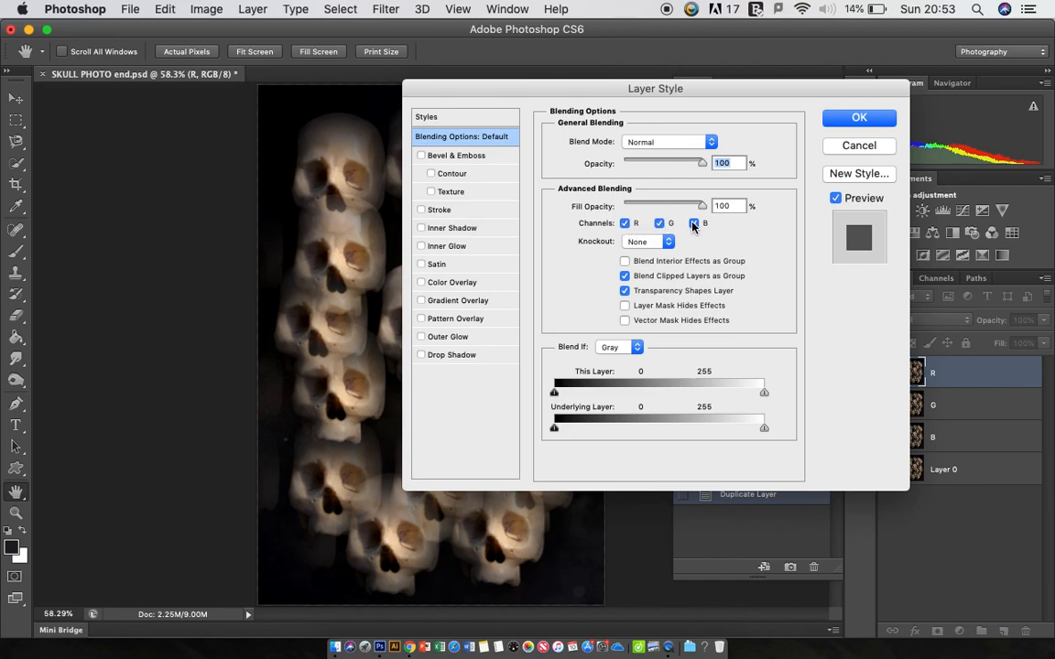
pyautogui.click(659, 224)
pyautogui.click(694, 223)
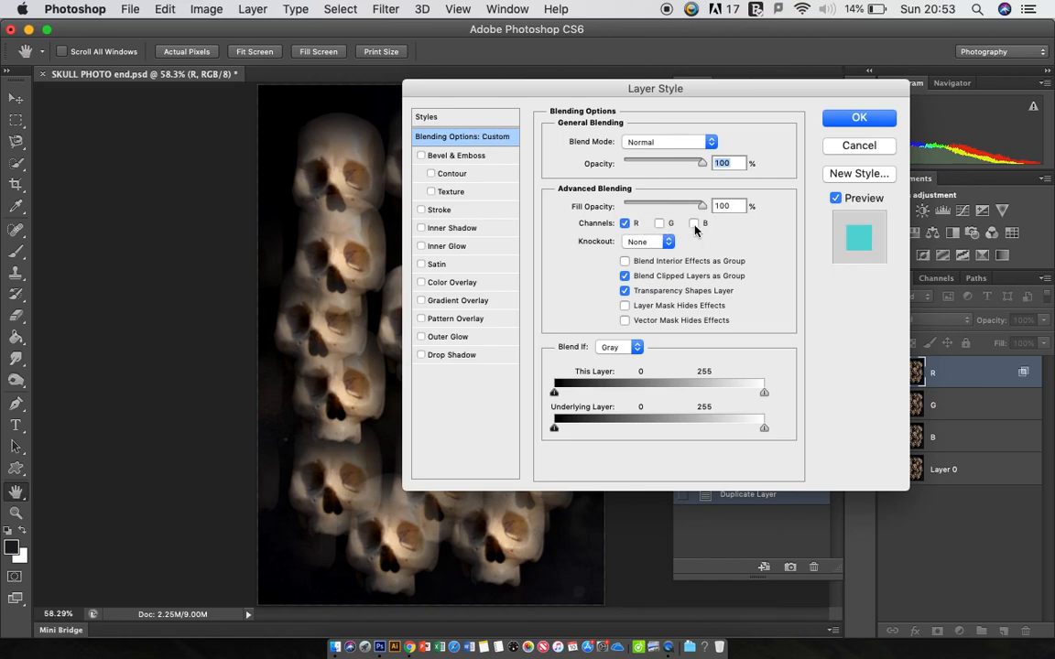
pyautogui.click(856, 116)
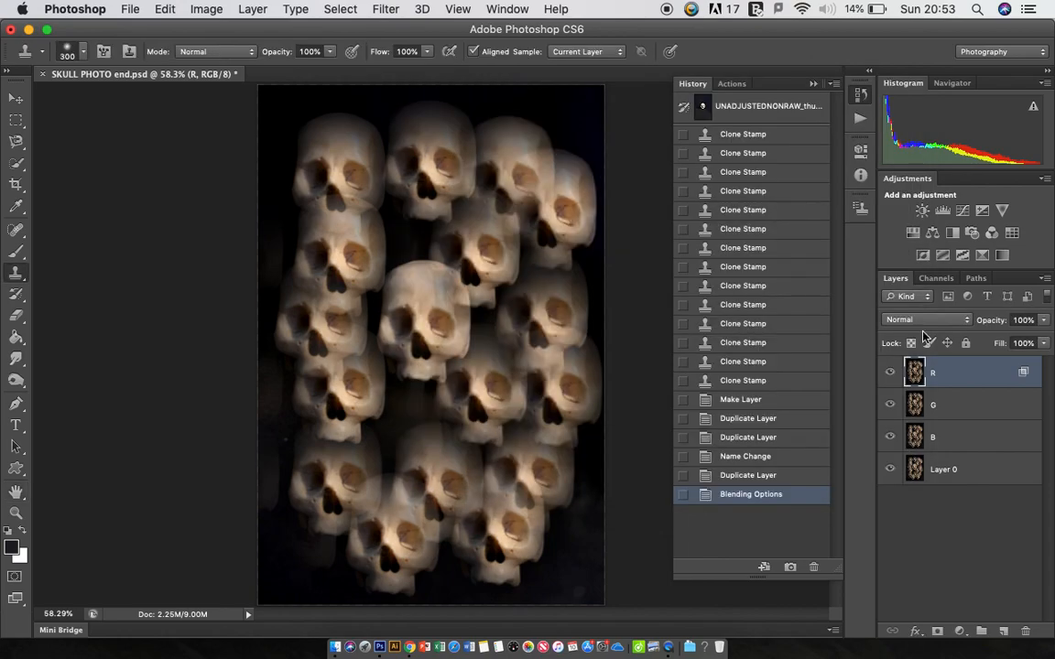
# Restrict the G layer to the green channel by turning off its R and B channels in the blending options.
pyautogui.doubleClick(976, 411)
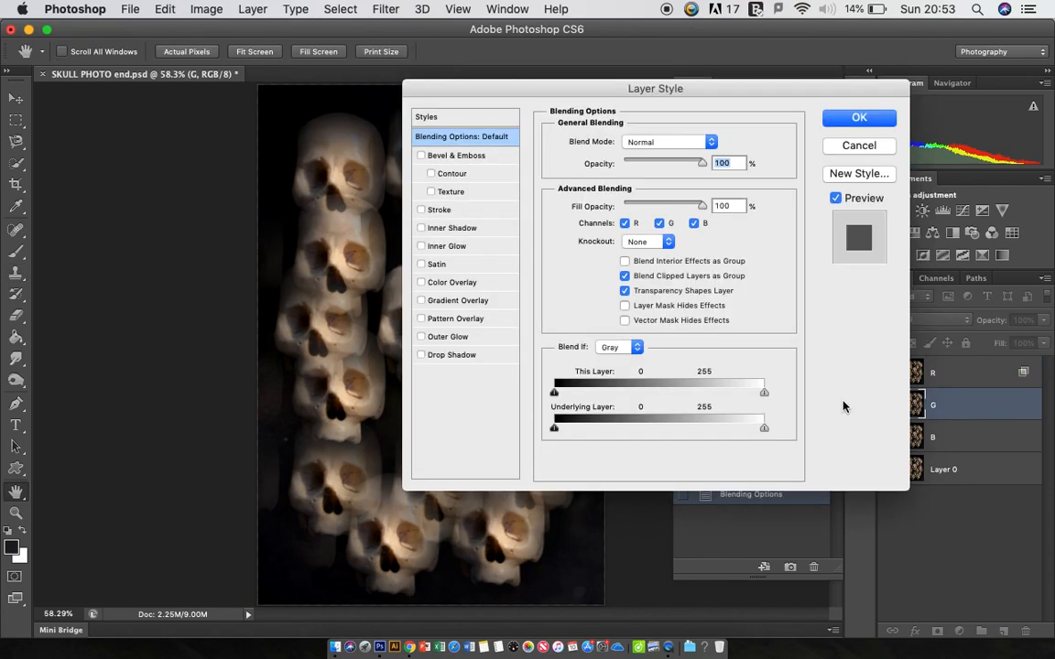
pyautogui.click(626, 224)
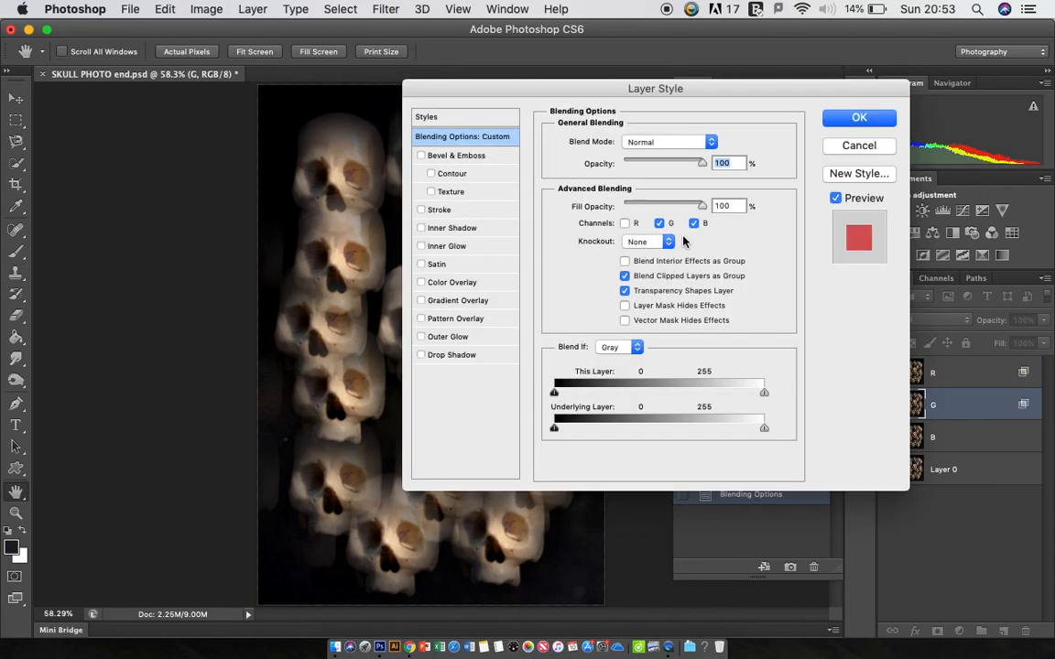
pyautogui.click(695, 225)
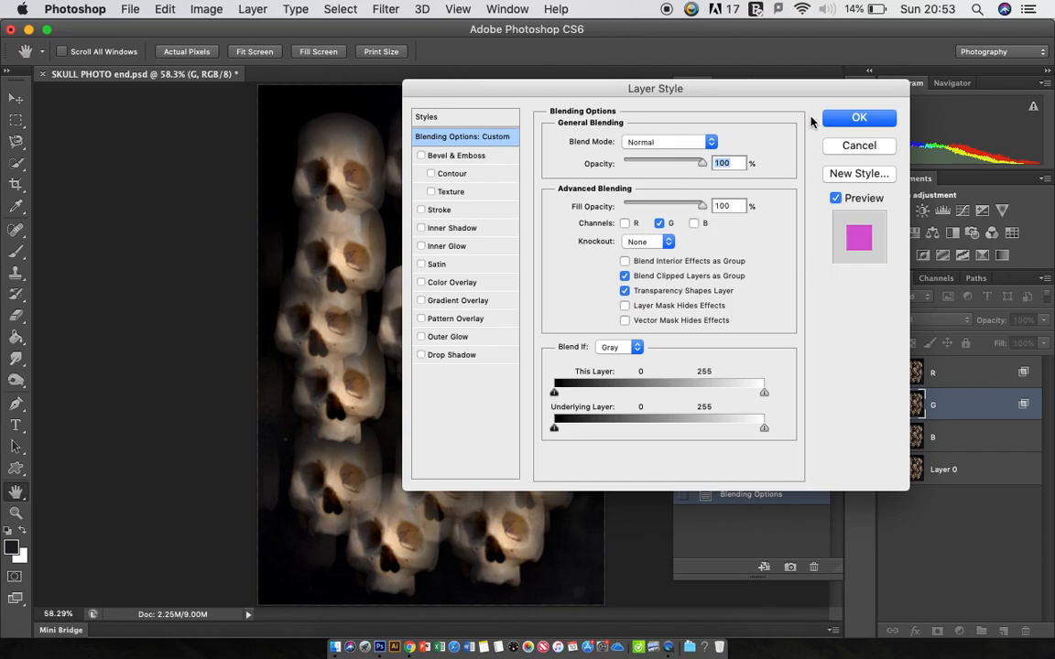
pyautogui.click(858, 118)
# Restrict the B layer to the blue channel by turning off its R and G channels in the blending options.
pyautogui.doubleClick(994, 436)
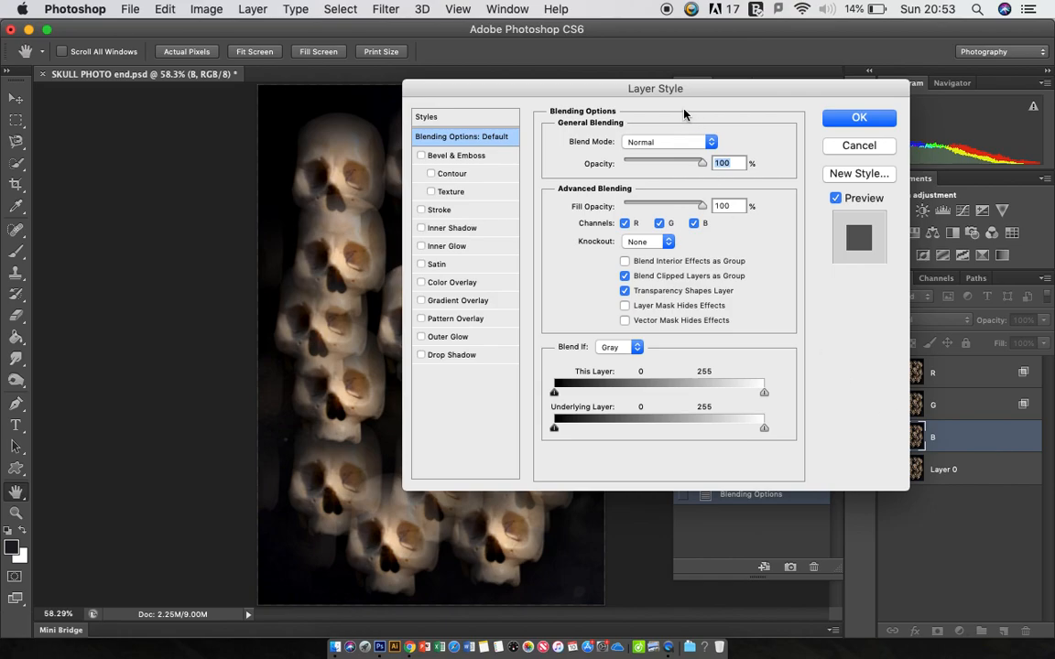
pyautogui.click(624, 223)
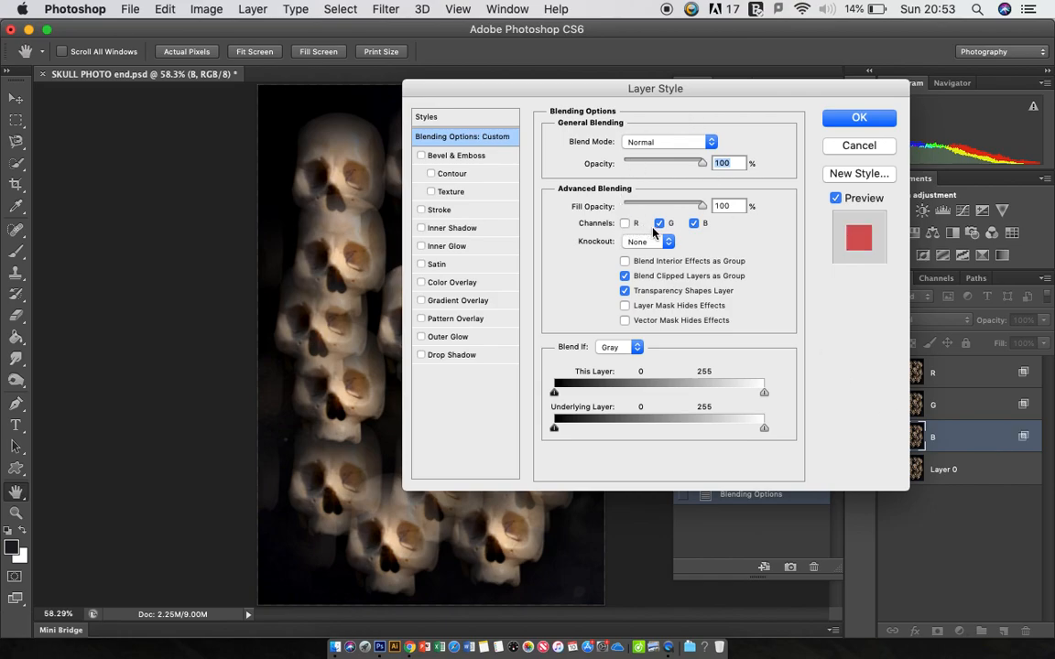
pyautogui.click(660, 224)
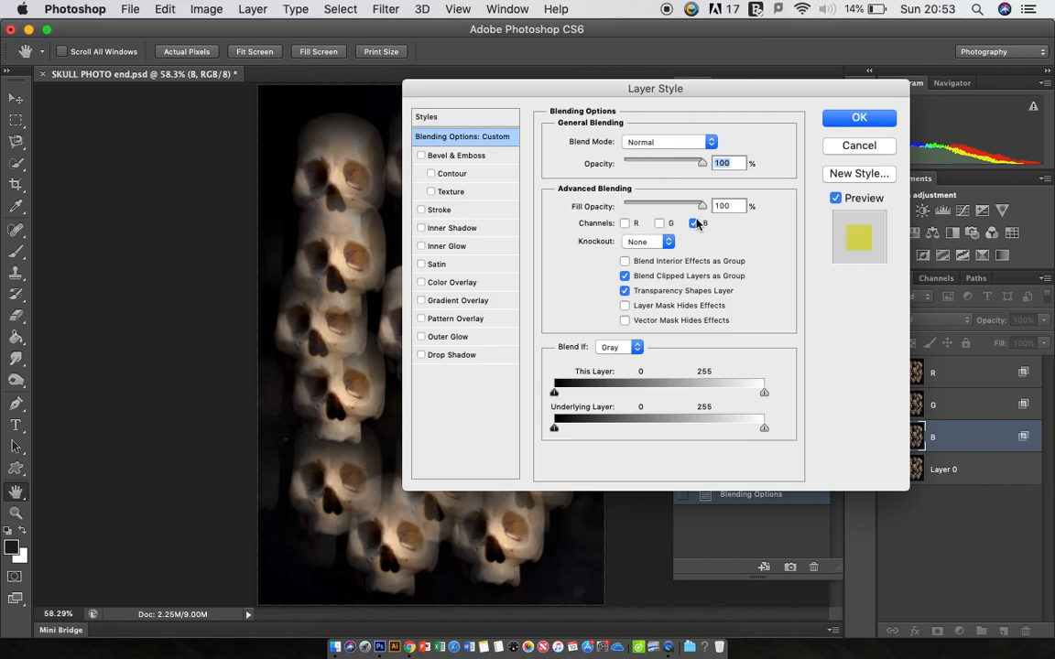
pyautogui.click(848, 117)
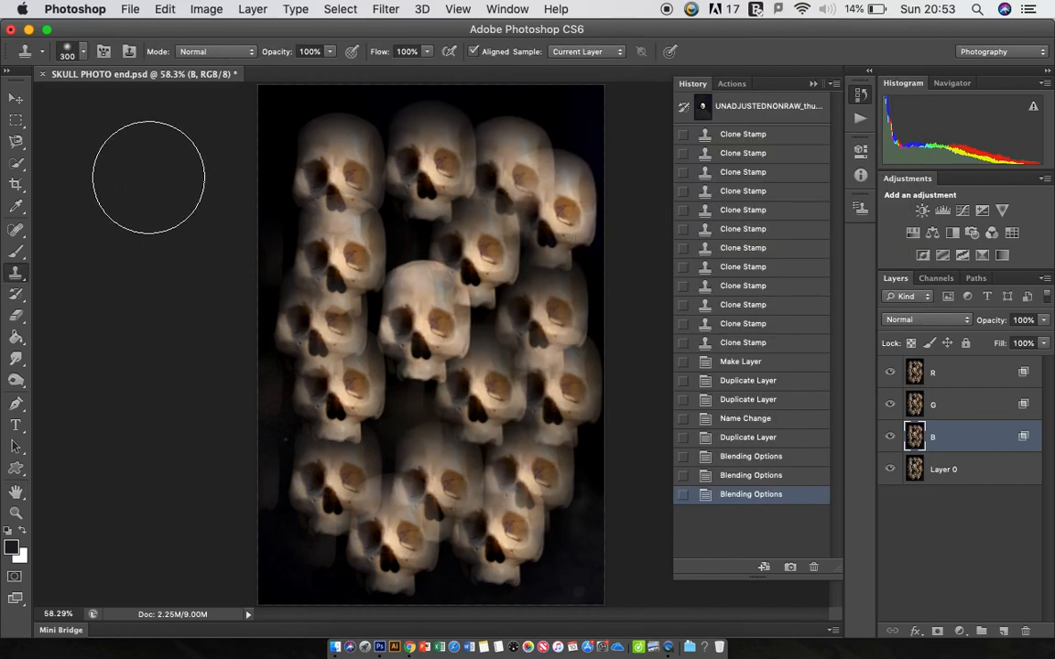
# Move the B layer slightly to the right and the G layer slightly to the left to split the colours.
pyautogui.click(16, 99)
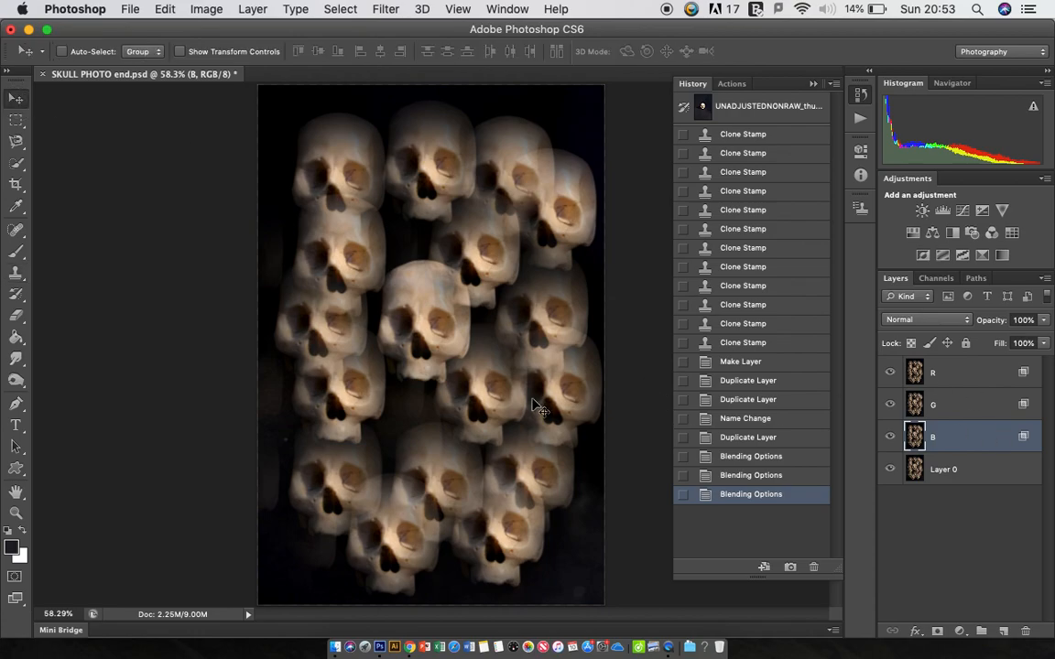
pyautogui.moveTo(502, 387); pyautogui.dragTo(510, 384)
pyautogui.doubleClick(963, 407)
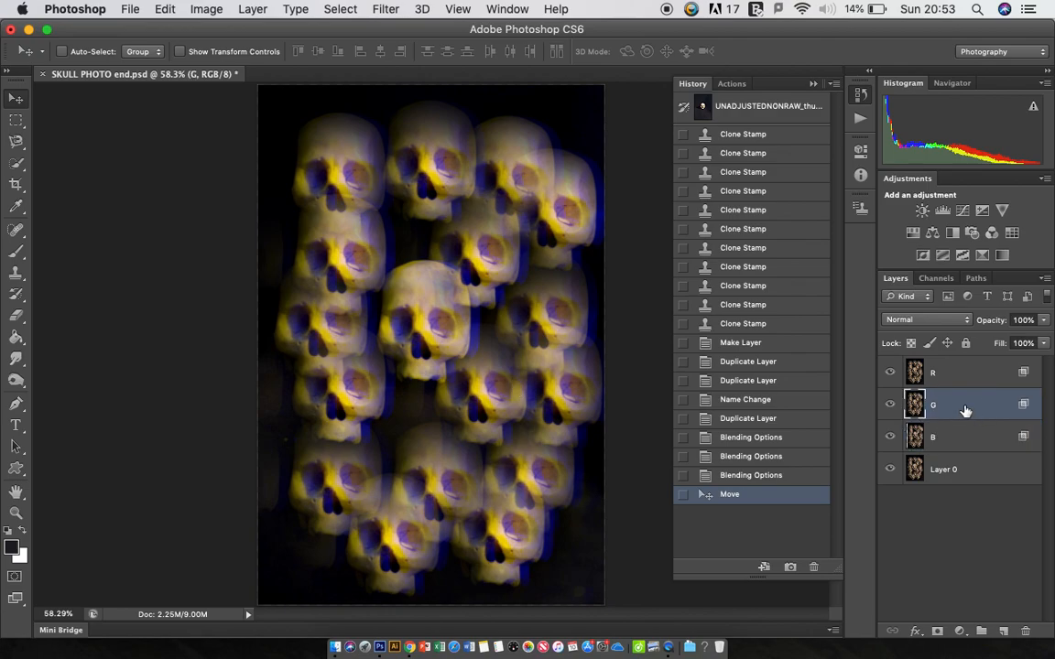
pyautogui.press('Return')
pyautogui.moveTo(423, 331)
pyautogui.mouseDown()
pyautogui.moveTo(421, 320)
pyautogui.moveTo(412, 326)
pyautogui.mouseUp()
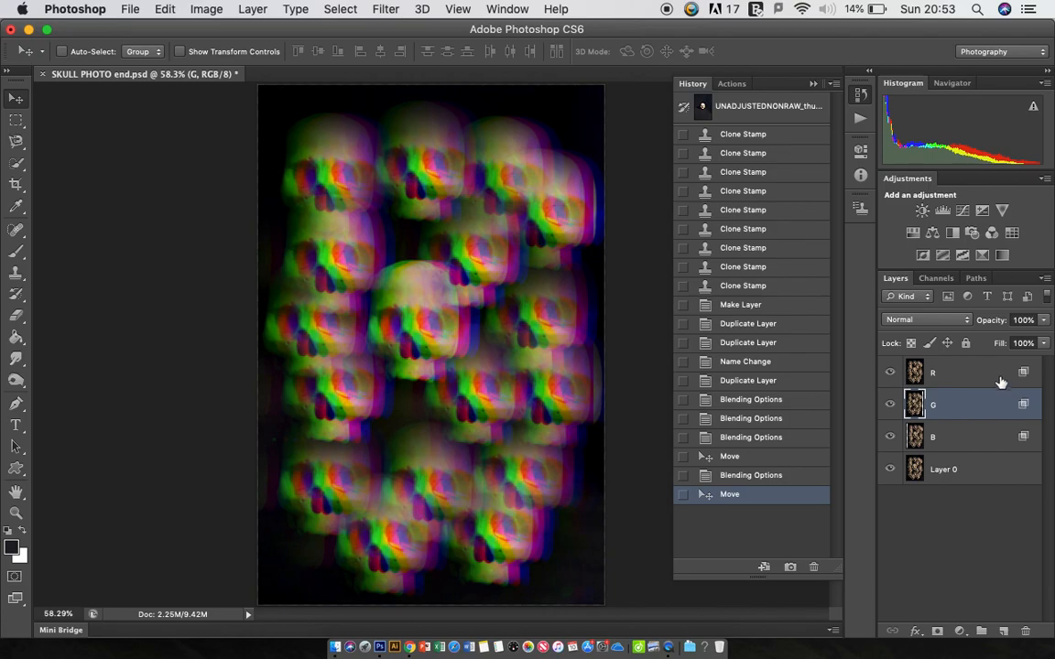
# Nudge the R layer horizontally until its colour fringe sits to the right of the green skulls.
pyautogui.doubleClick(998, 375)
pyautogui.press('Return')
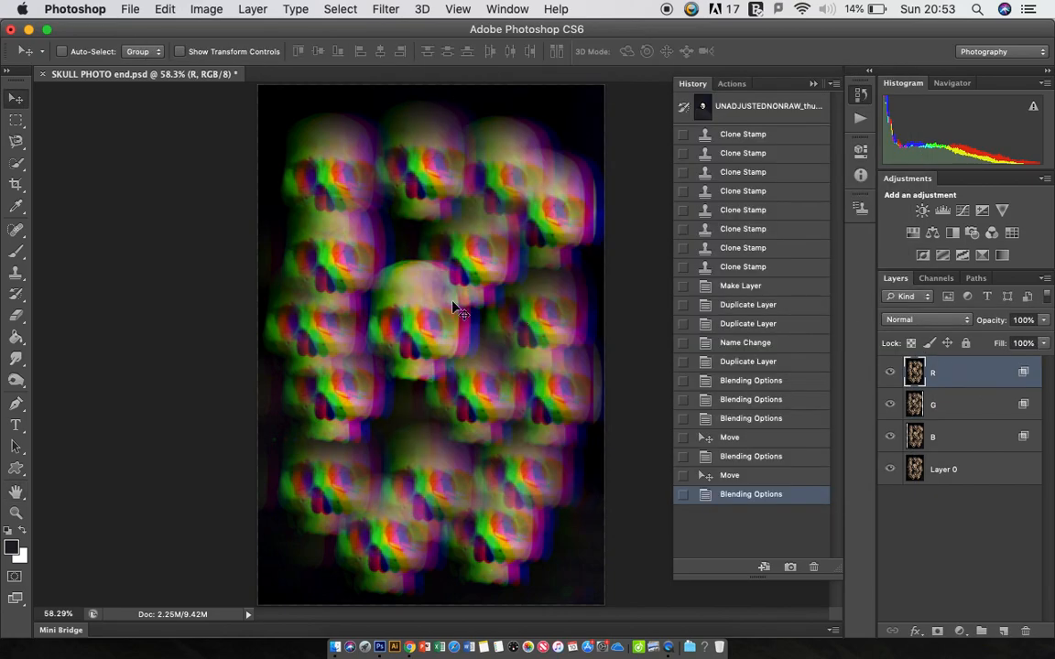
pyautogui.moveTo(442, 302); pyautogui.dragTo(447, 304)
pyautogui.press('Left')
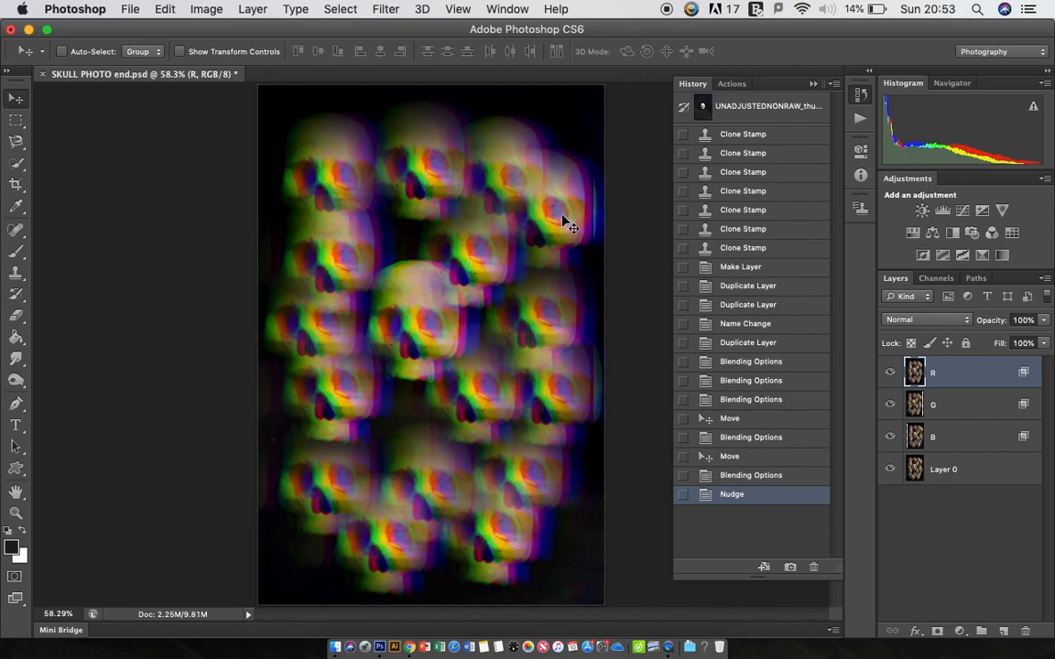
pyautogui.press('Right')
pyautogui.press('Right')
pyautogui.press('Right')
pyautogui.press('Right')
pyautogui.press('Right')
pyautogui.press('Right')
pyautogui.press('Right')
pyautogui.press('Right')
pyautogui.press('Right')
pyautogui.press('Right')
pyautogui.press('Right')
pyautogui.press('Right')
pyautogui.press('Right')
pyautogui.press('Right')
pyautogui.press('Right')
pyautogui.press('Right')
pyautogui.press('Right')
pyautogui.press('Right')
pyautogui.press('Right')
pyautogui.press('Right')
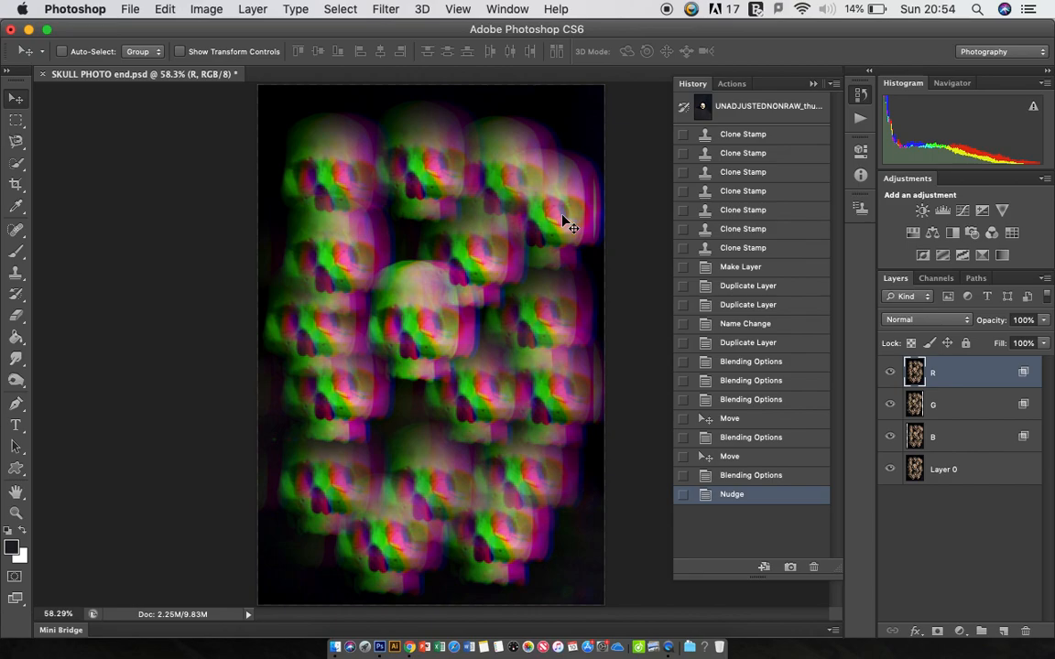
# Nudge the R layer left and right to compare offsets, leaving its red fringe to the left of the green skulls.
pyautogui.press('Left')
pyautogui.press('Left')
pyautogui.press('Left')
pyautogui.press('Left')
pyautogui.press('Left')
pyautogui.press('Left')
pyautogui.press('Left')
pyautogui.press('Left')
pyautogui.press('Left')
pyautogui.press('Left')
pyautogui.press('Left')
pyautogui.press('Left')
pyautogui.press('Left')
pyautogui.press('Left')
pyautogui.press('Left')
pyautogui.press('Left')
pyautogui.press('Left')
pyautogui.press('Left')
pyautogui.press('Left')
pyautogui.press('Left')
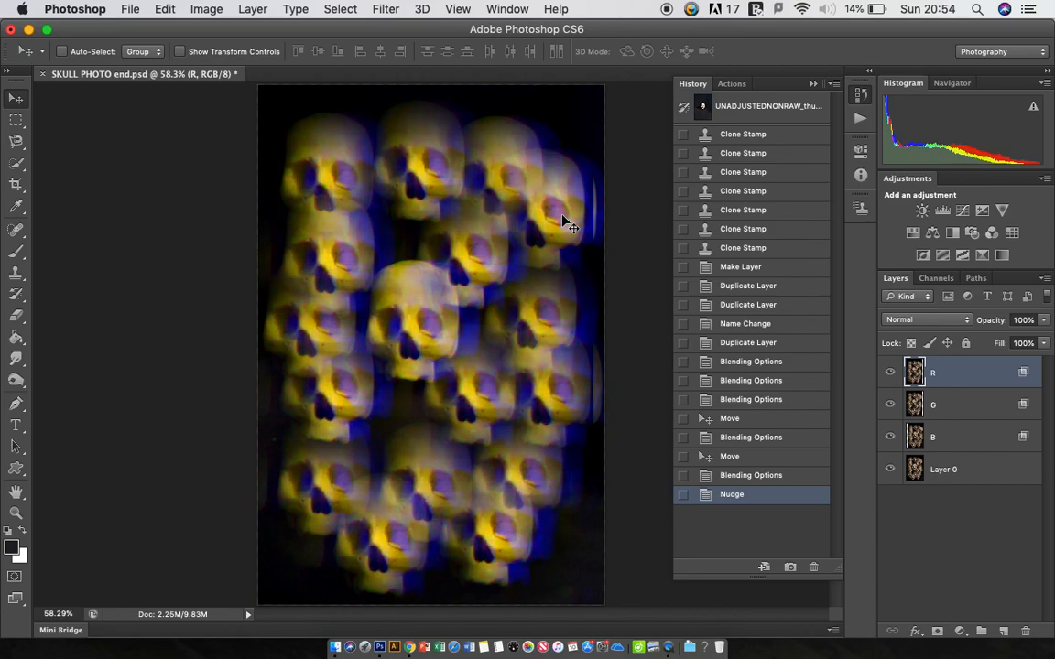
pyautogui.press('Right')
pyautogui.press('Right')
pyautogui.press('Right')
pyautogui.press('Right')
pyautogui.press('Right')
pyautogui.press('Right')
pyautogui.press('Right')
pyautogui.press('Right')
pyautogui.press('Right')
pyautogui.press('Right')
pyautogui.press('Right')
pyautogui.press('Right')
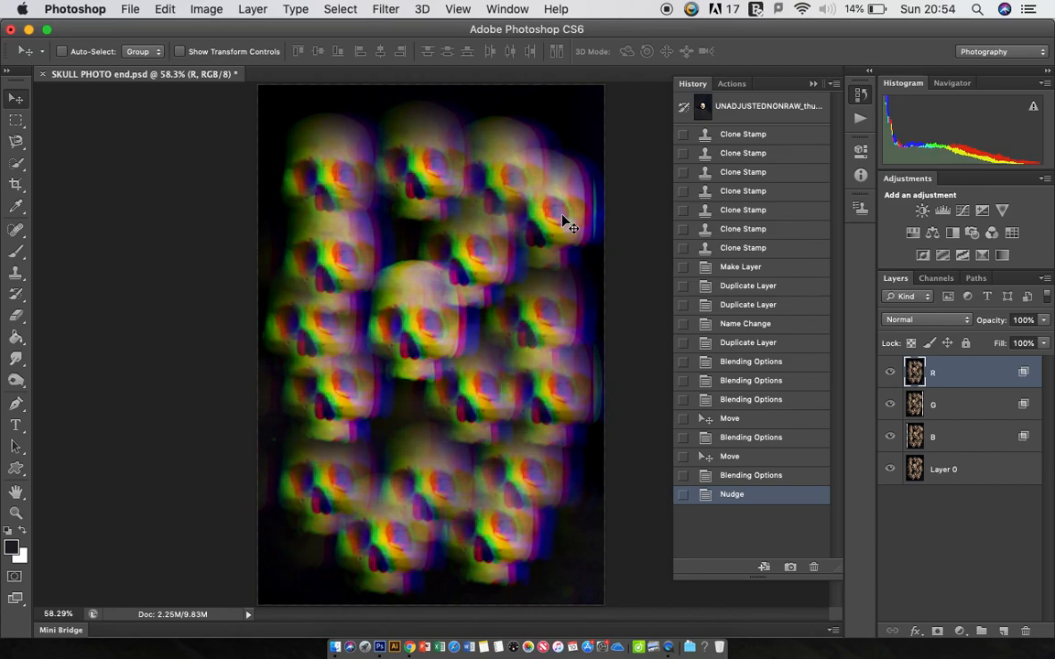
pyautogui.press('Right')
pyautogui.press('Right')
pyautogui.press('Right')
pyautogui.press('Right')
pyautogui.press('Right')
pyautogui.press('Right')
pyautogui.press('Right')
pyautogui.press('Right')
pyautogui.press('Right')
pyautogui.press('Right')
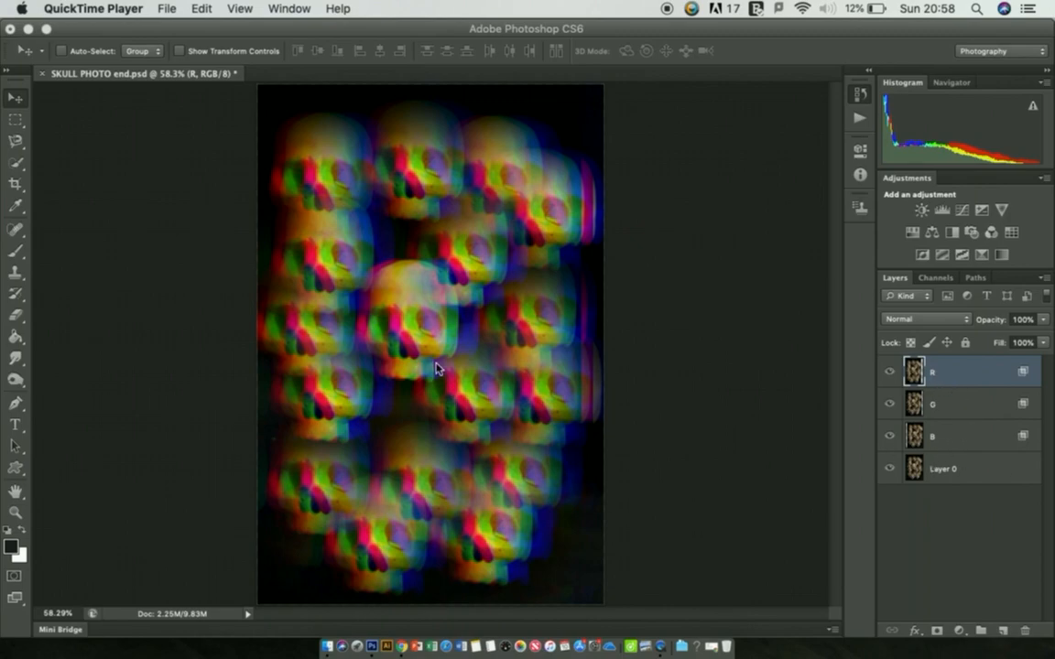
# Rotate the R layer about 8.55° counter-clockwise and shift it slightly to the right.
pyautogui.click(954, 372)
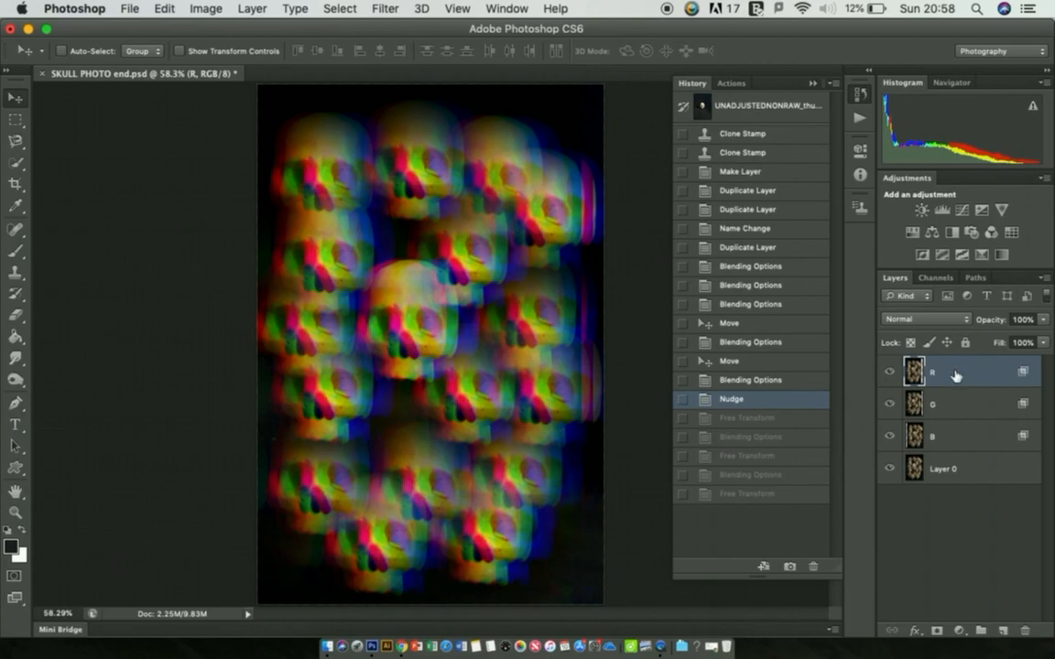
pyautogui.click(163, 8)
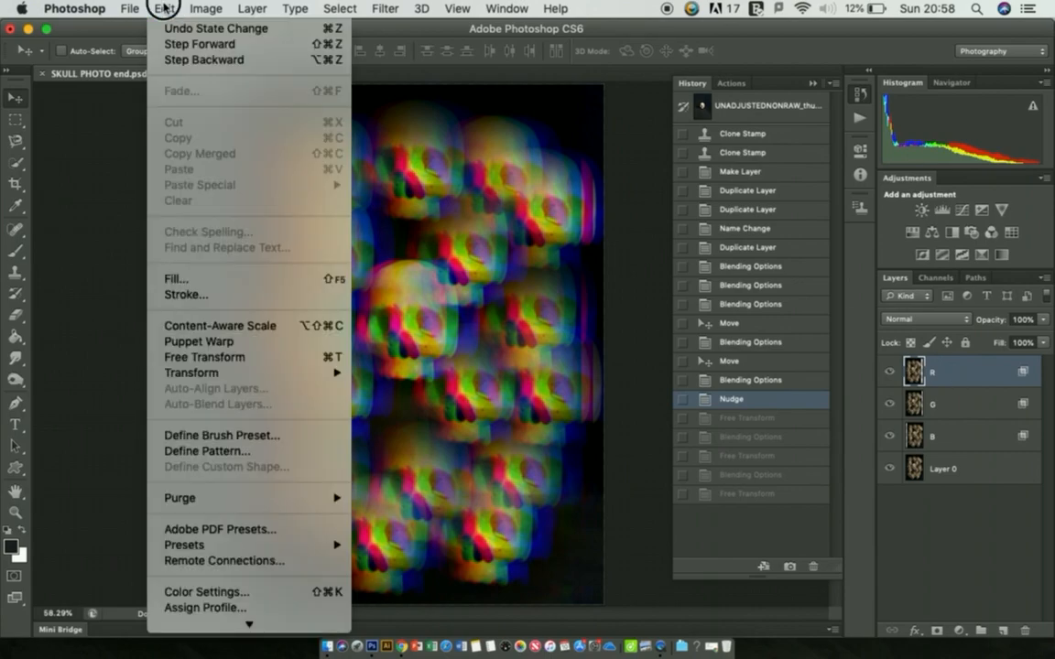
pyautogui.moveTo(223, 370)
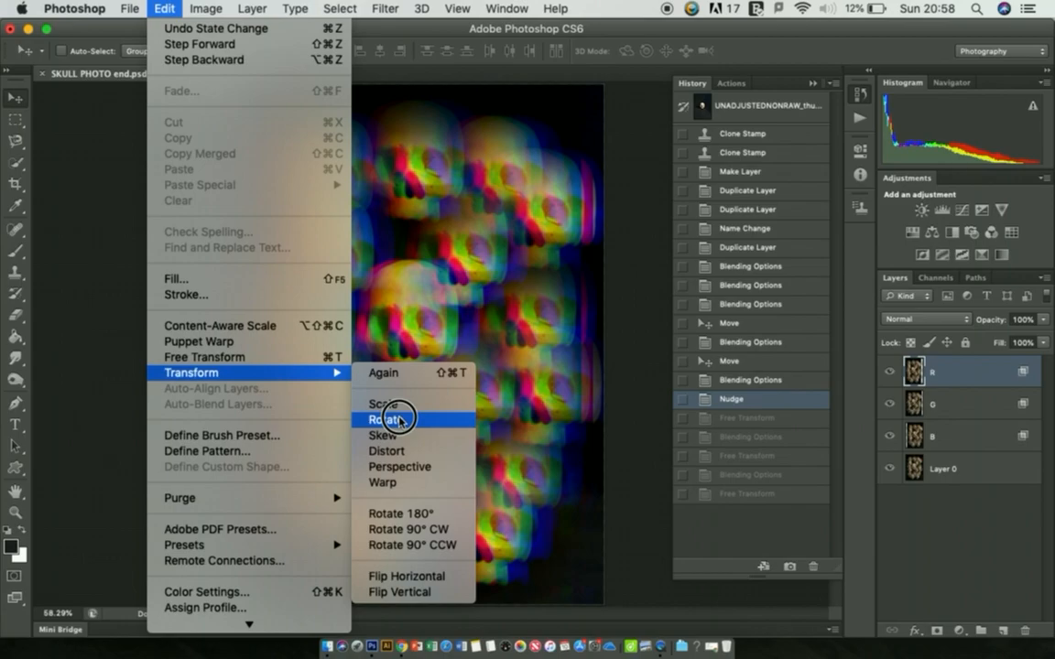
pyautogui.click(415, 422)
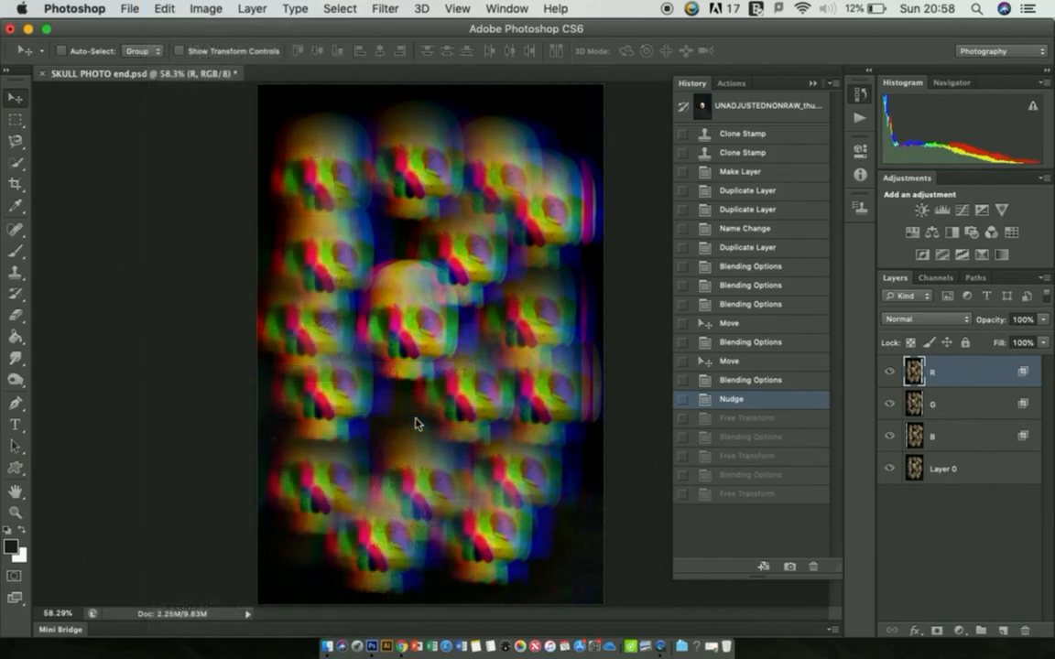
pyautogui.moveTo(597, 94); pyautogui.dragTo(564, 88)
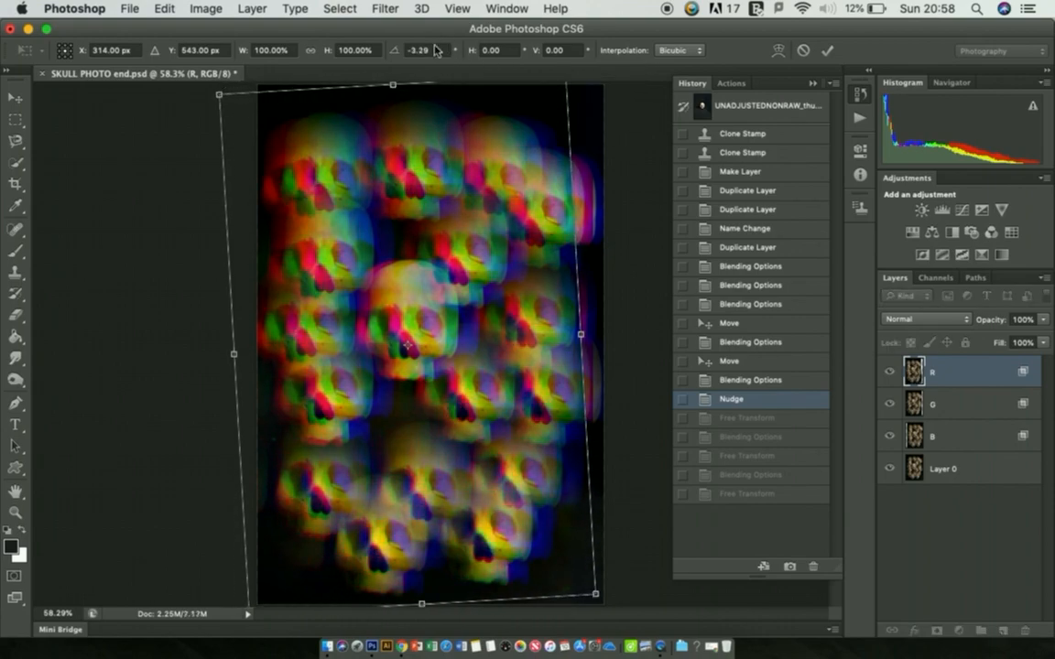
pyautogui.moveTo(435, 49); pyautogui.dragTo(399, 51)
pyautogui.press('BackSpace')
pyautogui.write('5')
pyautogui.moveTo(615, 102); pyautogui.dragTo(547, 73)
pyautogui.moveTo(438, 223); pyautogui.dragTo(440, 225)
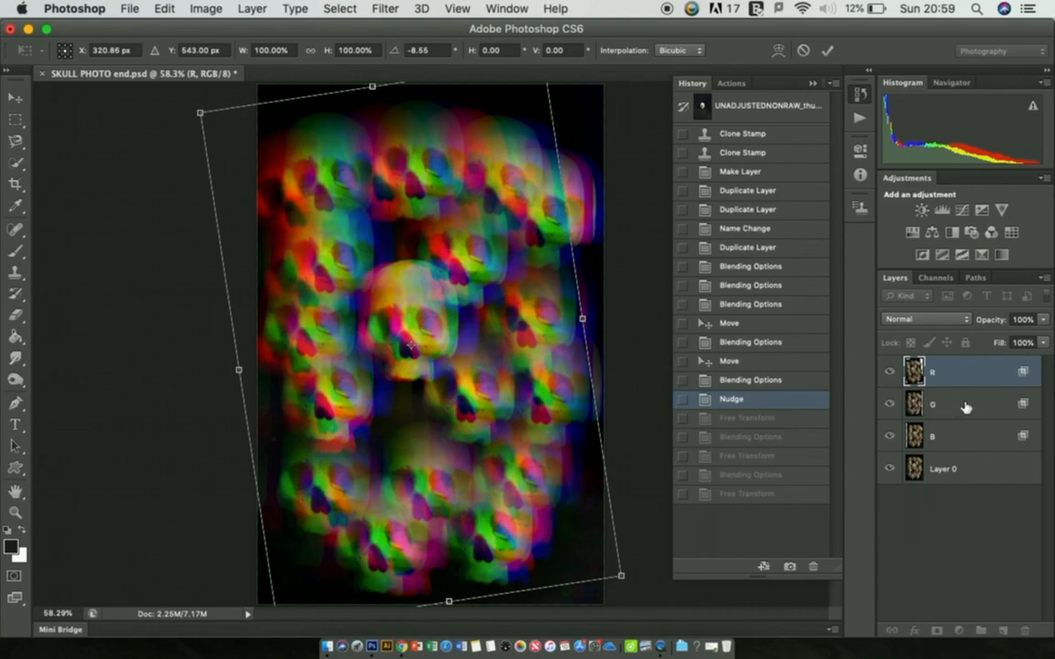
pyautogui.press('Return')
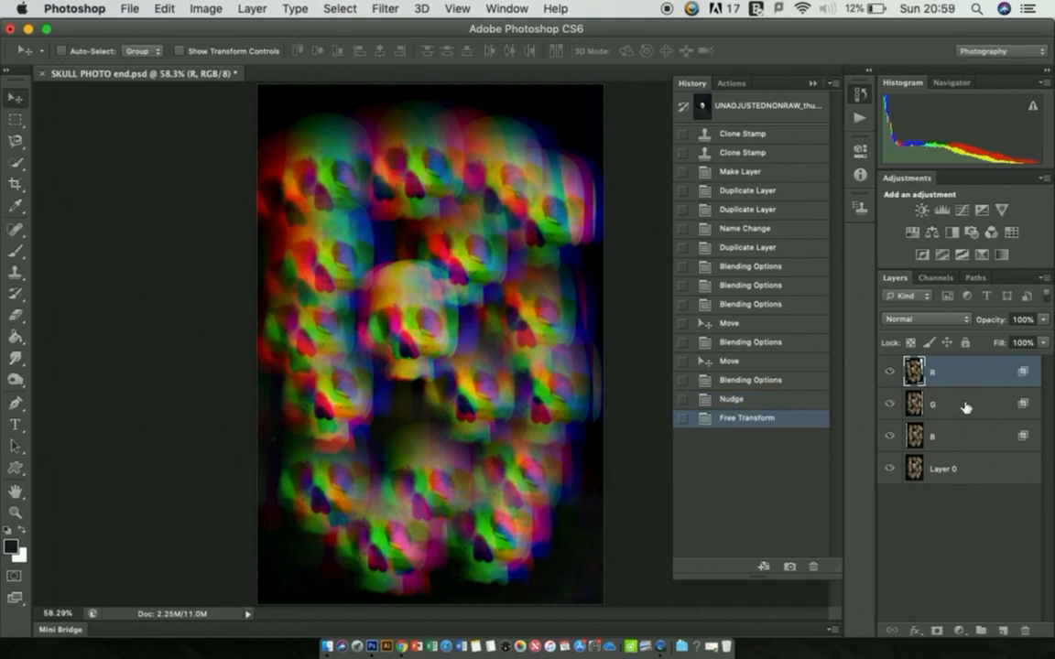
# Rotate the G layer about 7.4° clockwise and move it slightly.
pyautogui.doubleClick(966, 406)
pyautogui.click(866, 116)
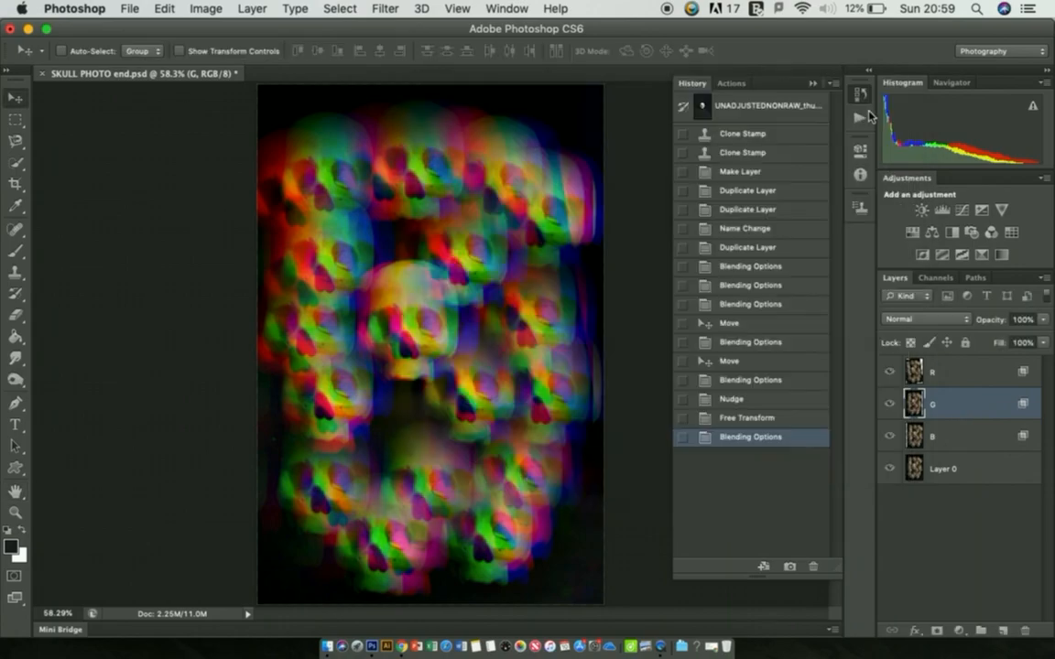
pyautogui.click(161, 9)
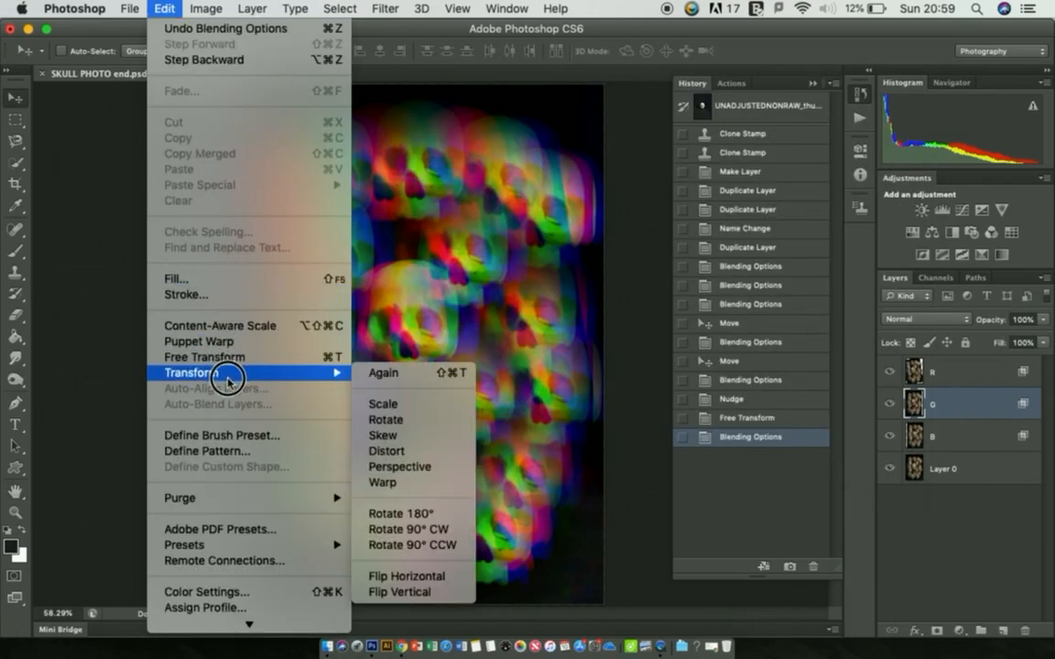
pyautogui.click(383, 404)
pyautogui.moveTo(628, 505); pyautogui.dragTo(605, 532)
pyautogui.moveTo(460, 482); pyautogui.dragTo(463, 487)
# Shift the rotated G layer left and slightly down, to about X 311.63 px and Y 564.32 px.
pyautogui.press('Left')
pyautogui.press('Left')
pyautogui.press('Left')
pyautogui.press('Left')
pyautogui.press('Left')
pyautogui.press('Left')
pyautogui.press('Left')
pyautogui.press('Left')
pyautogui.press('Left')
pyautogui.press('Left')
pyautogui.press('Left')
pyautogui.press('Left')
pyautogui.press('Left')
pyautogui.press('Left')
pyautogui.press('Left')
pyautogui.press('Left')
pyautogui.press('Left')
pyautogui.press('Left')
pyautogui.press('Left')
pyautogui.press('Left')
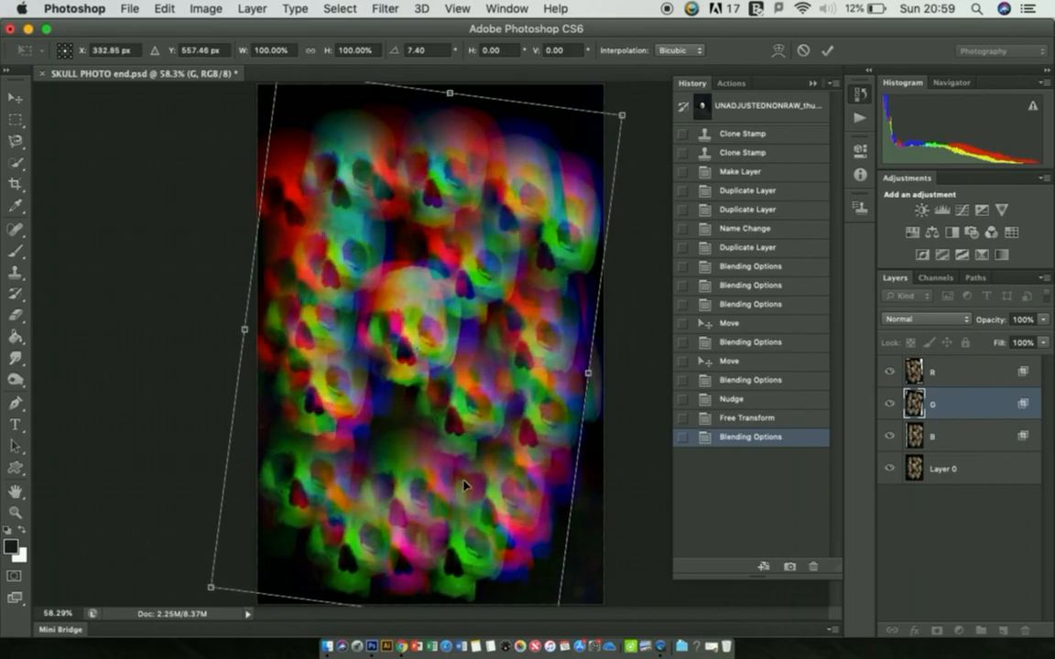
pyautogui.press('Left')
pyautogui.press('Left')
pyautogui.press('Left')
pyautogui.moveTo(463, 485); pyautogui.dragTo(463, 489)
pyautogui.press('Up')
pyautogui.press('Left')
pyautogui.press('Left')
pyautogui.press('Left')
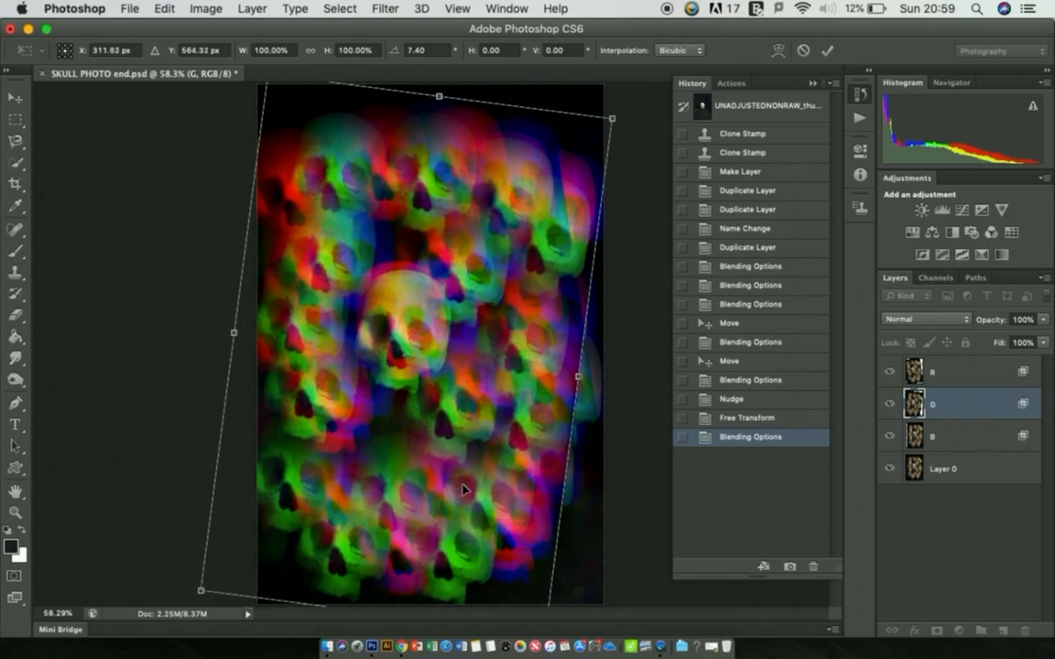
# Nudge the rotated G layer up to about X 309.90 px and Y 545.45 px, and apply the transformation.
pyautogui.press('Up')
pyautogui.press('Up')
pyautogui.press('Up')
pyautogui.press('Up')
pyautogui.press('Up')
pyautogui.press('Up')
pyautogui.press('Up')
pyautogui.press('Up')
pyautogui.press('Up')
pyautogui.press('Up')
pyautogui.press('Up')
pyautogui.press('Up')
pyautogui.press('Up')
pyautogui.press('Up')
pyautogui.press('Up')
pyautogui.press('Up')
pyautogui.press('Up')
pyautogui.press('Up')
pyautogui.press('Up')
pyautogui.press('Up')
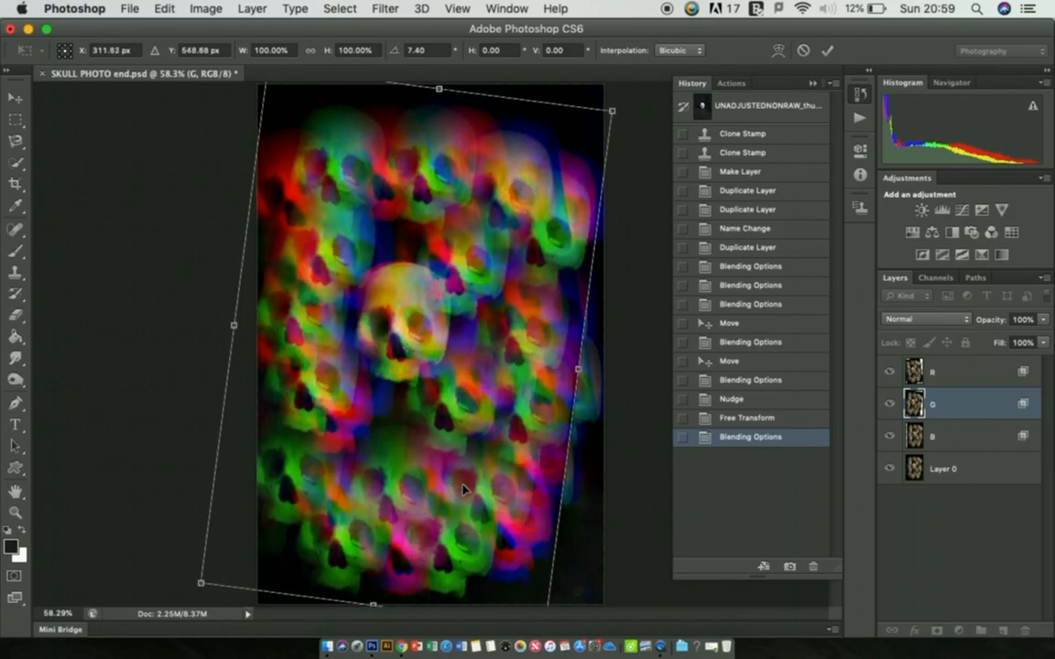
pyautogui.press('Right')
pyautogui.press('Right')
pyautogui.press('Left')
pyautogui.press('Left')
pyautogui.press('Left')
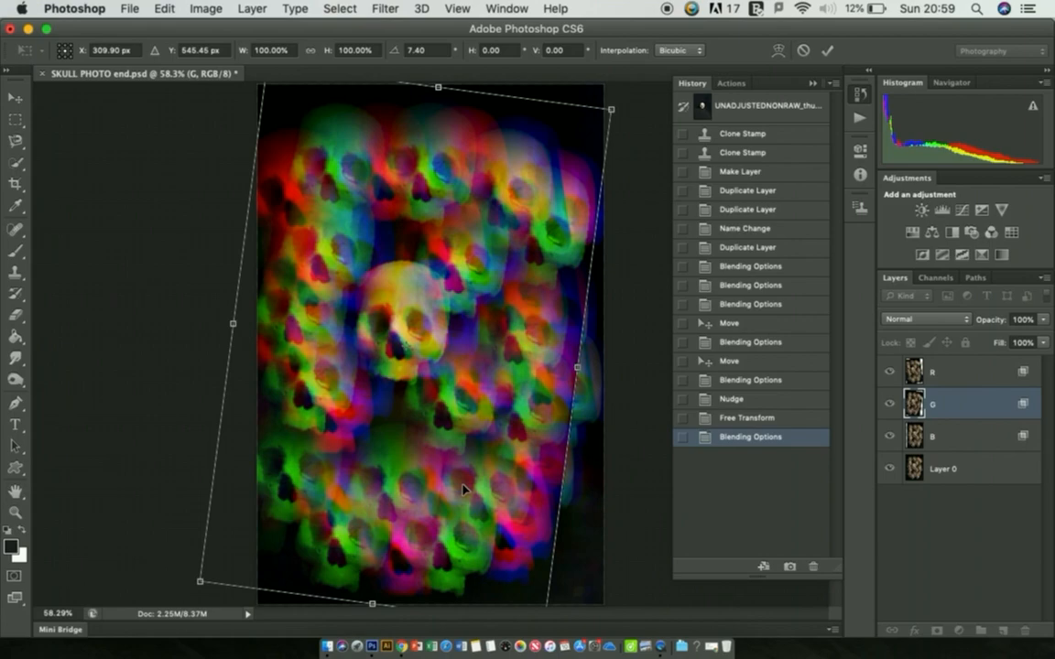
pyautogui.press('Return')
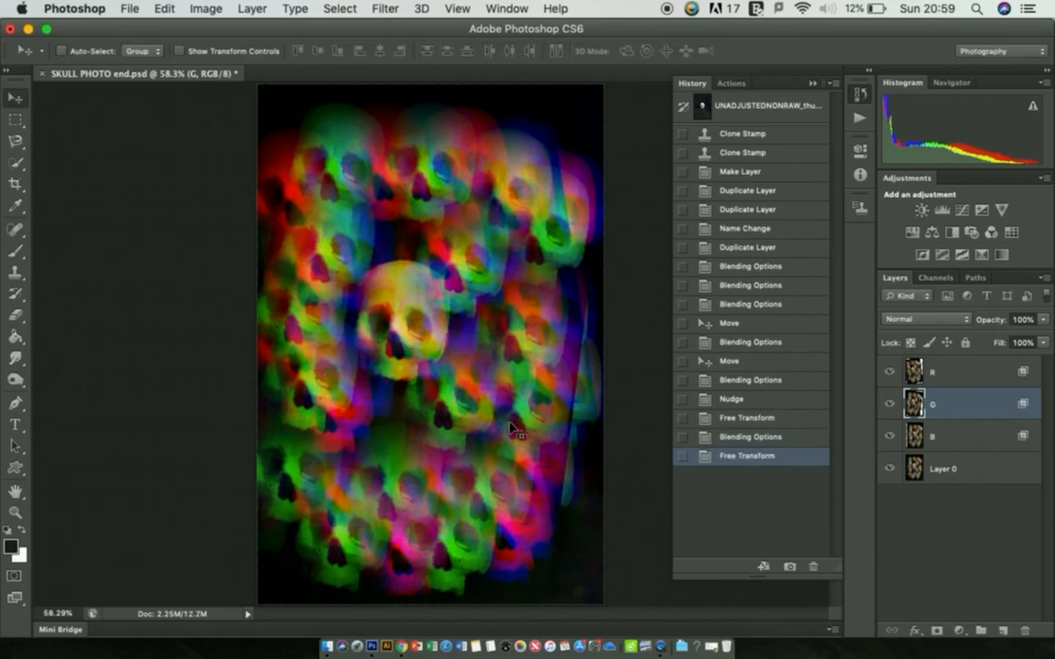
# Move the B layer slightly and rotate it about 4.8° counter-clockwise.
pyautogui.doubleClick(959, 437)
pyautogui.press('Return')
pyautogui.moveTo(417, 313); pyautogui.dragTo(425, 316)
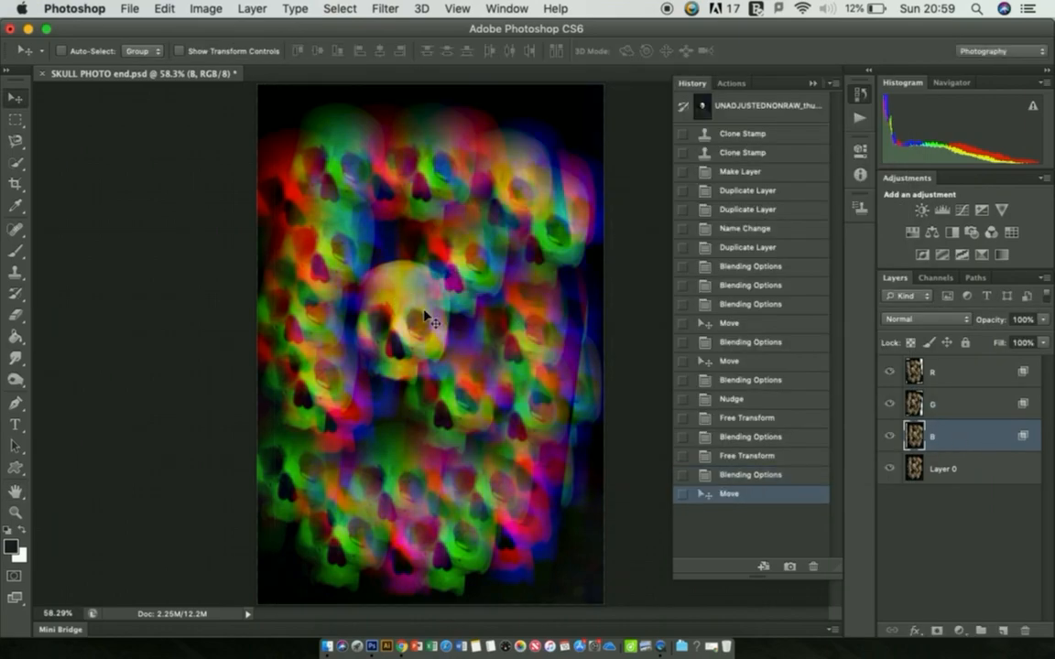
pyautogui.click(165, 8)
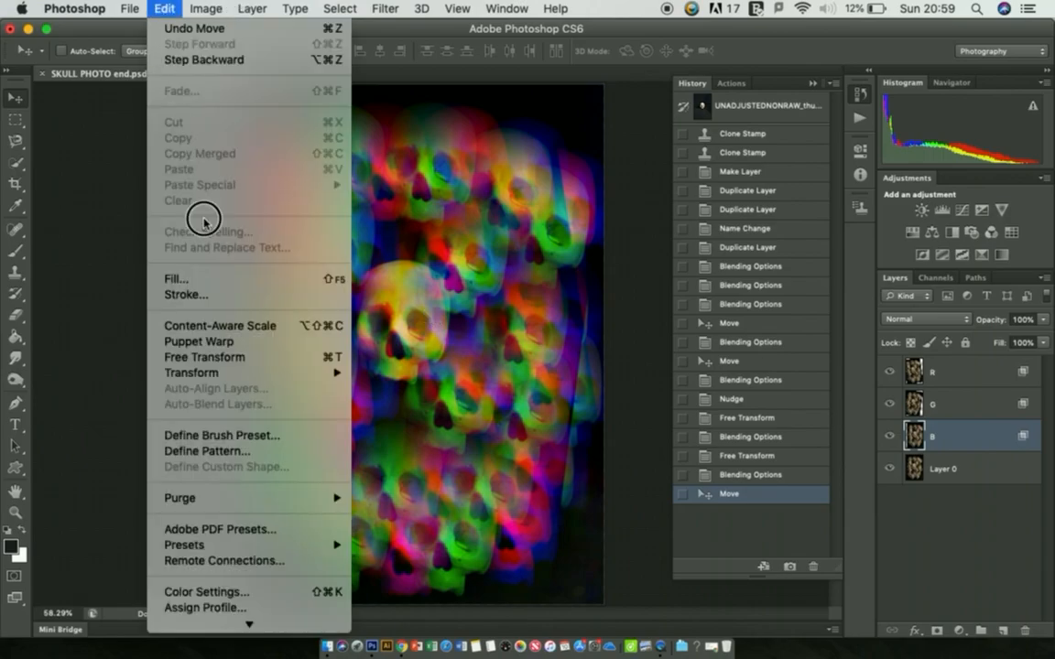
pyautogui.moveTo(229, 372)
pyautogui.click(396, 420)
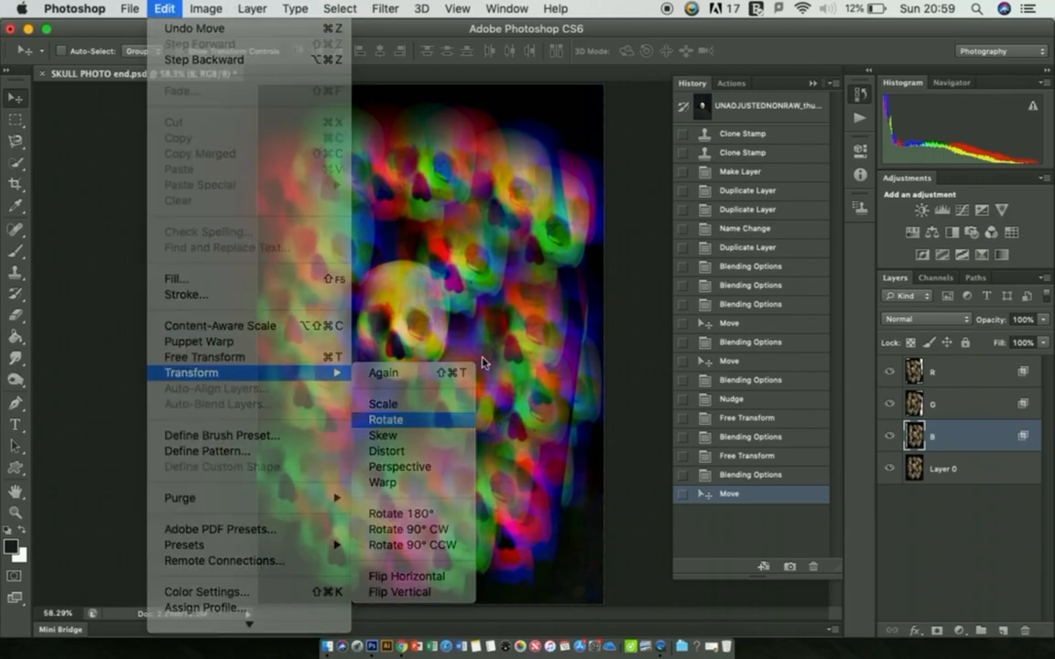
pyautogui.moveTo(631, 339); pyautogui.dragTo(631, 317)
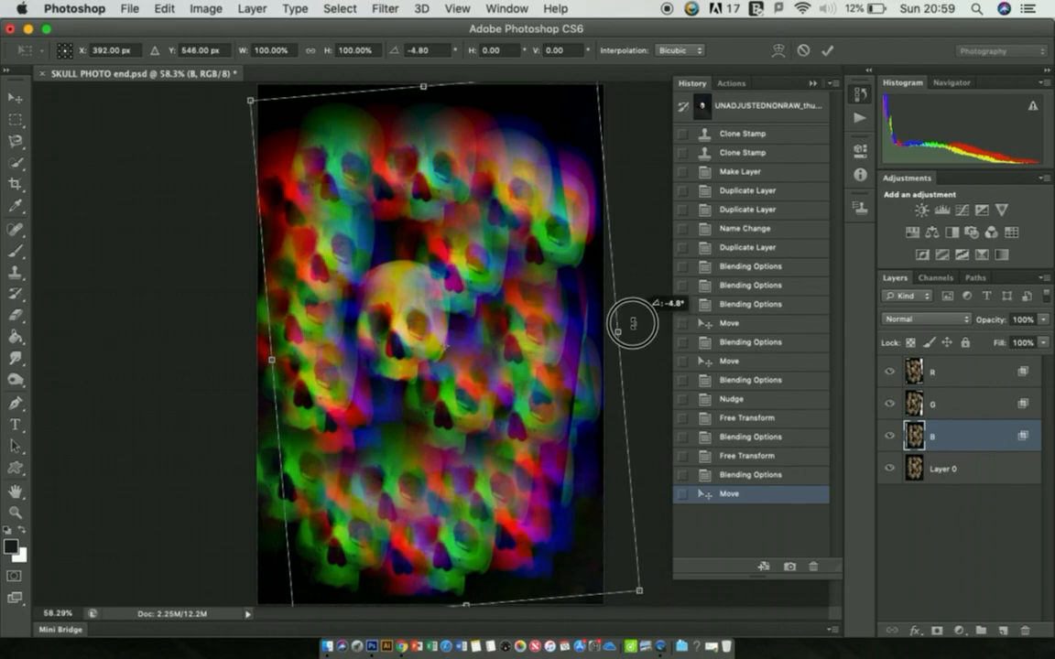
pyautogui.moveTo(658, 553); pyautogui.dragTo(653, 549)
pyautogui.press('Return')
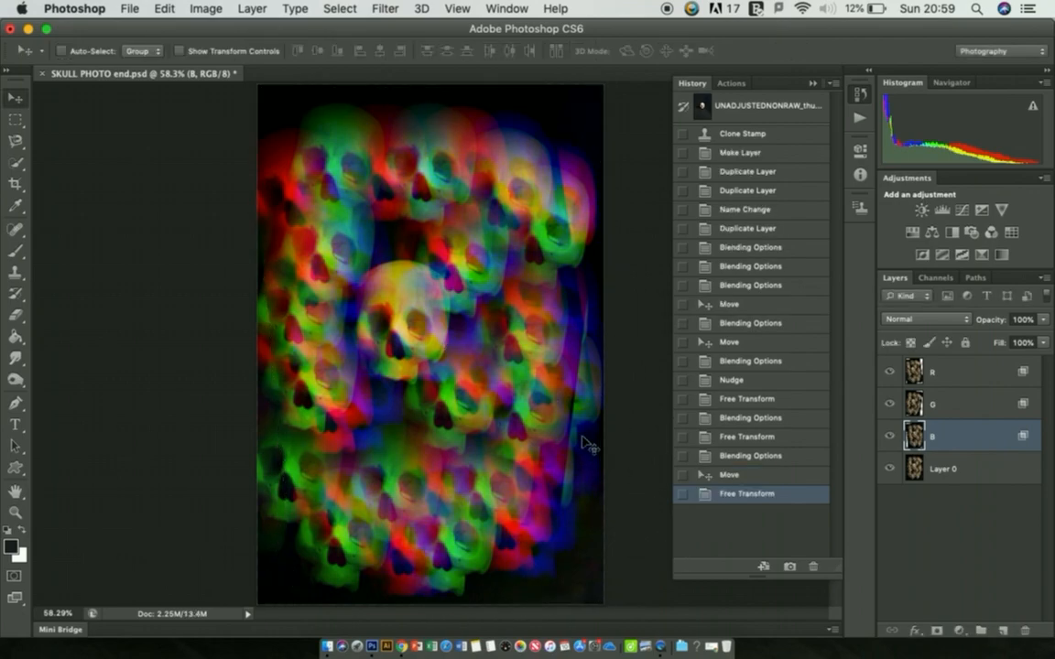